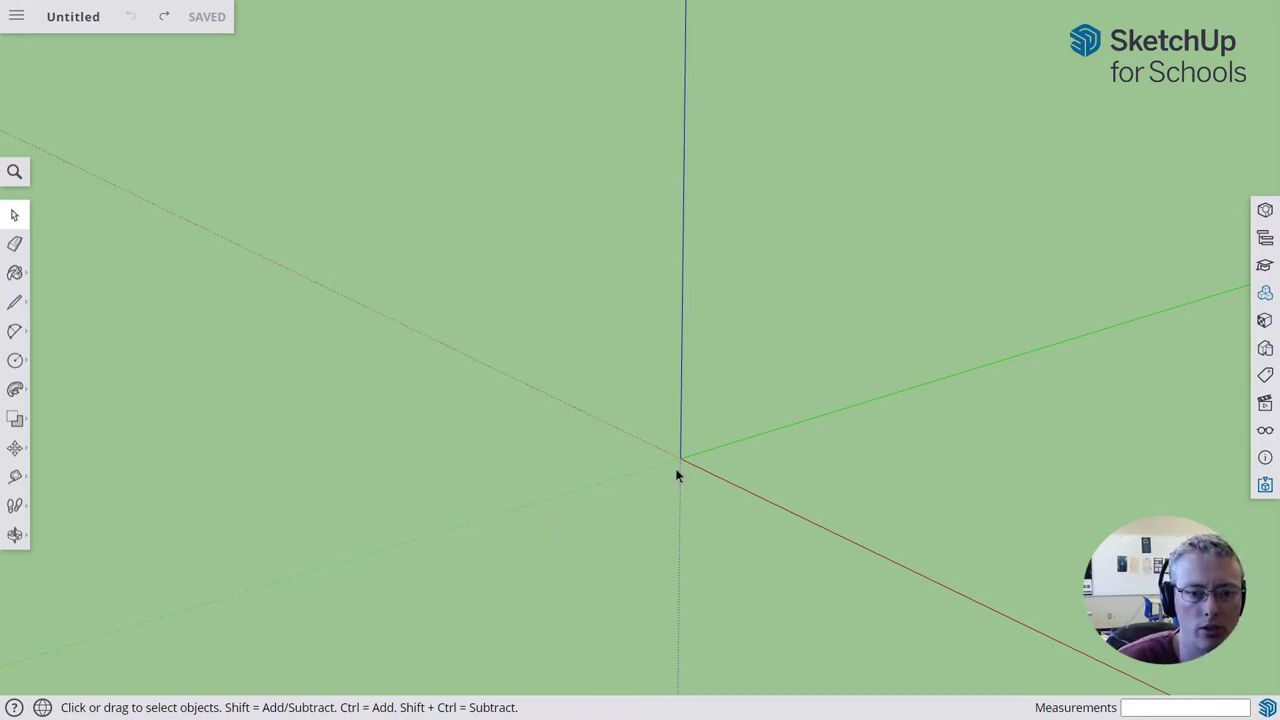
Step: Draw a circle with a 30 mm radius centred on the origin, flat on the ground plane
key(c)
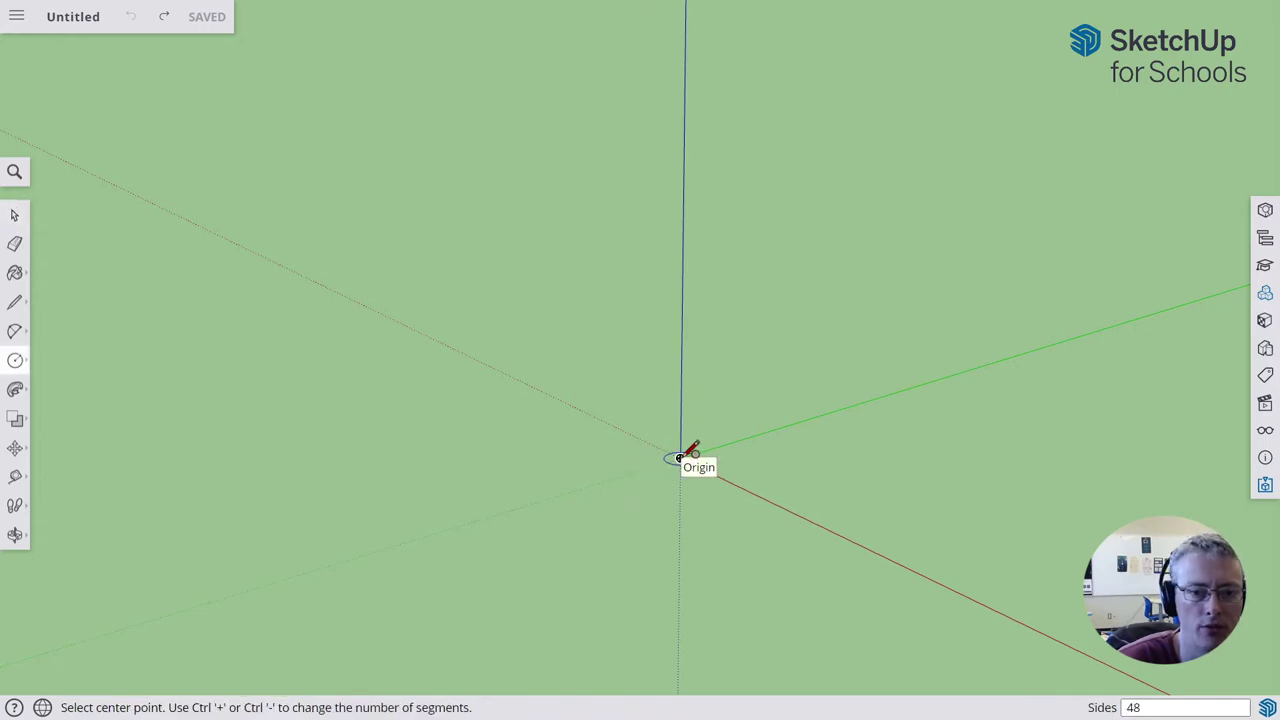
click(14, 362)
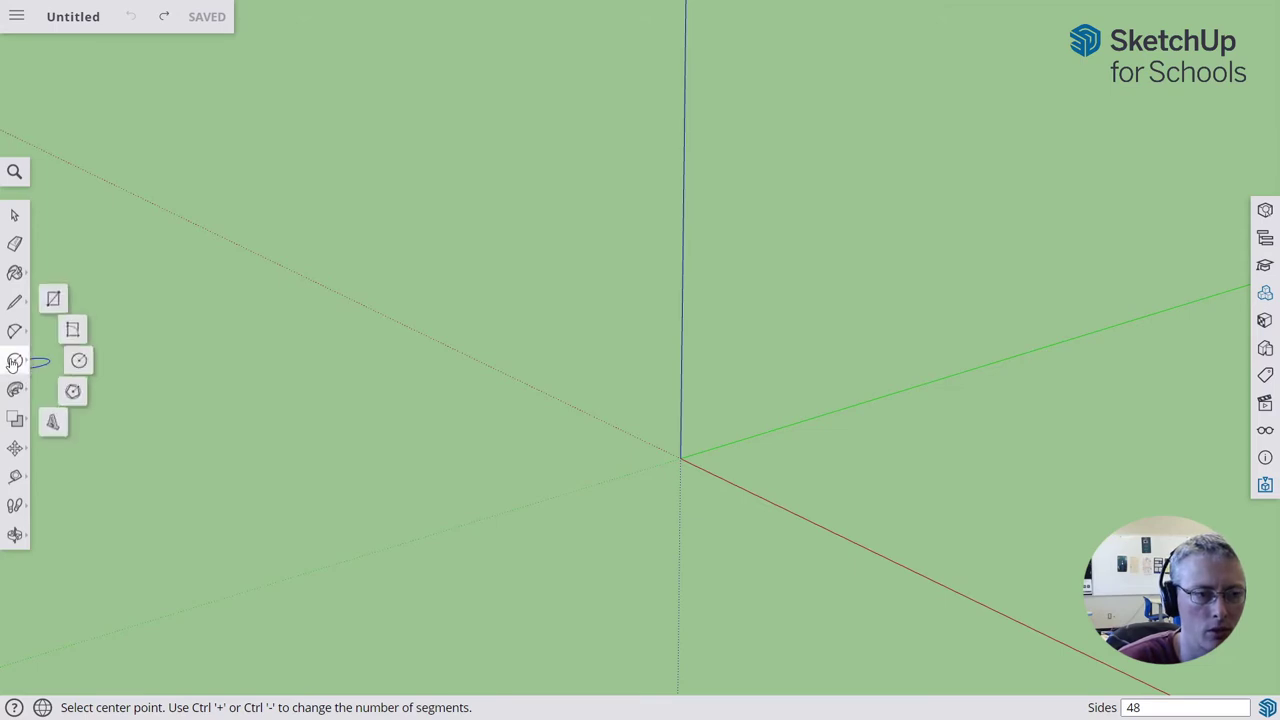
click(54, 295)
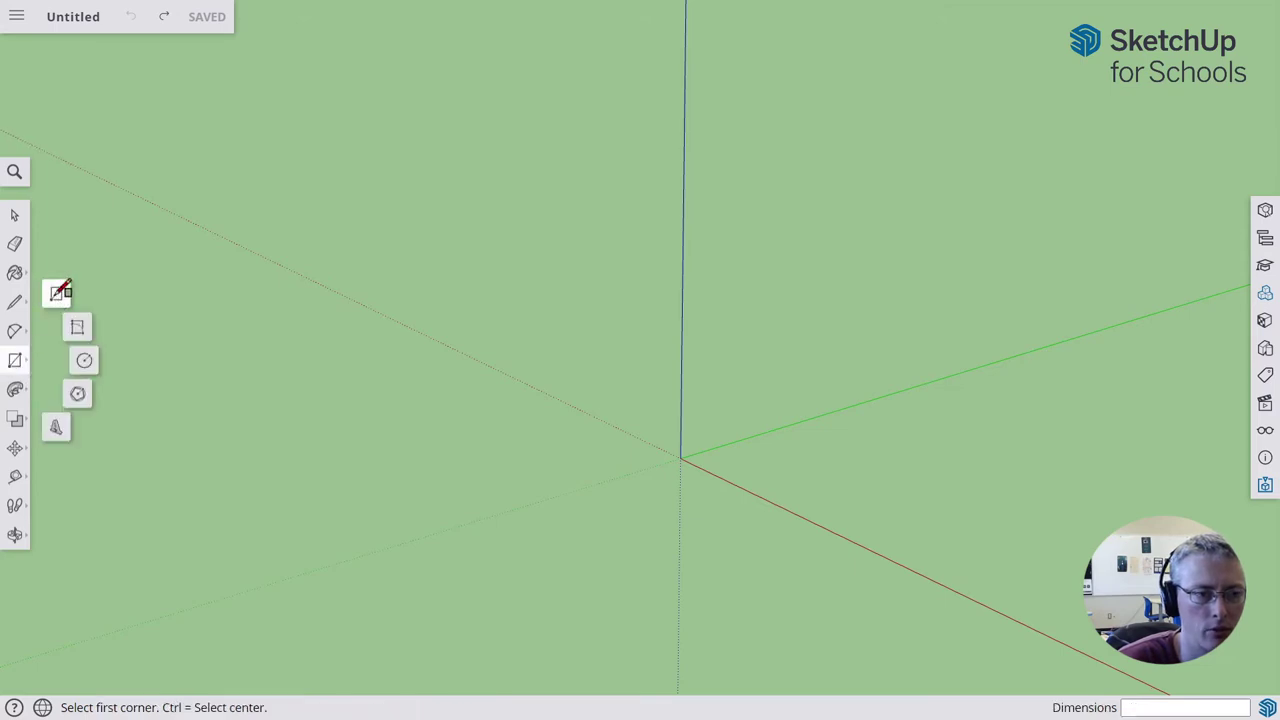
click(15, 363)
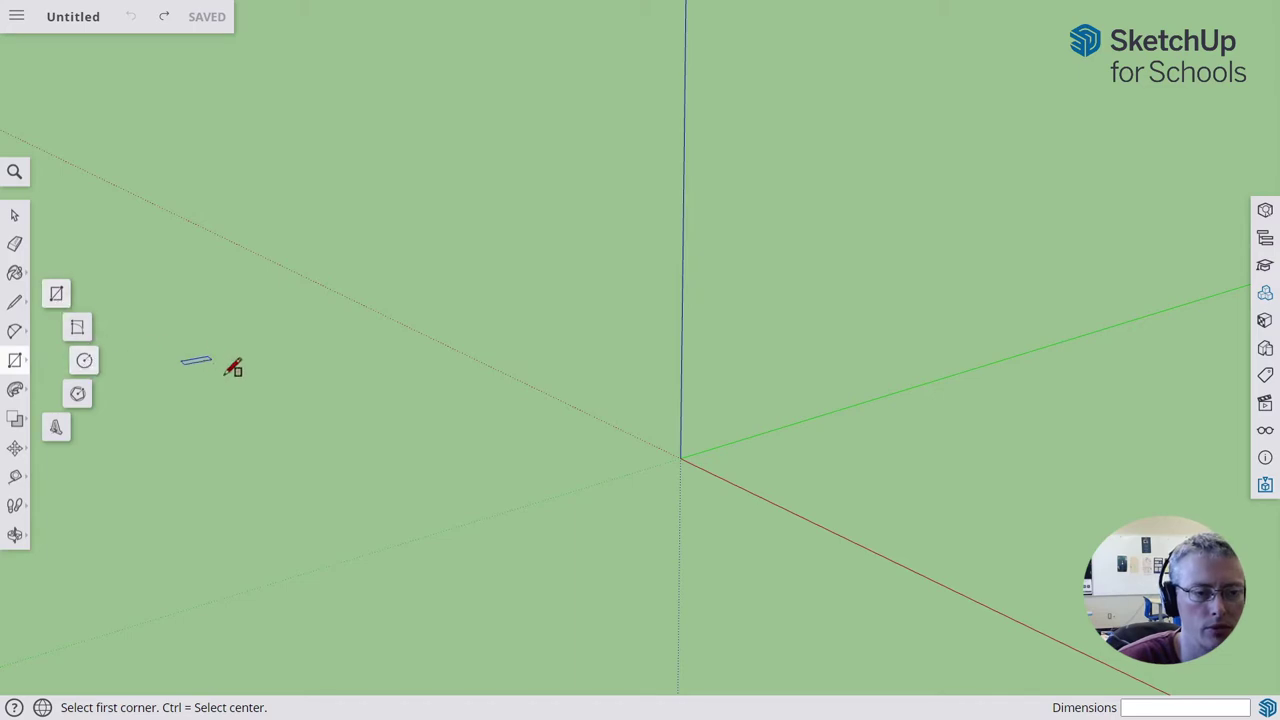
click(84, 361)
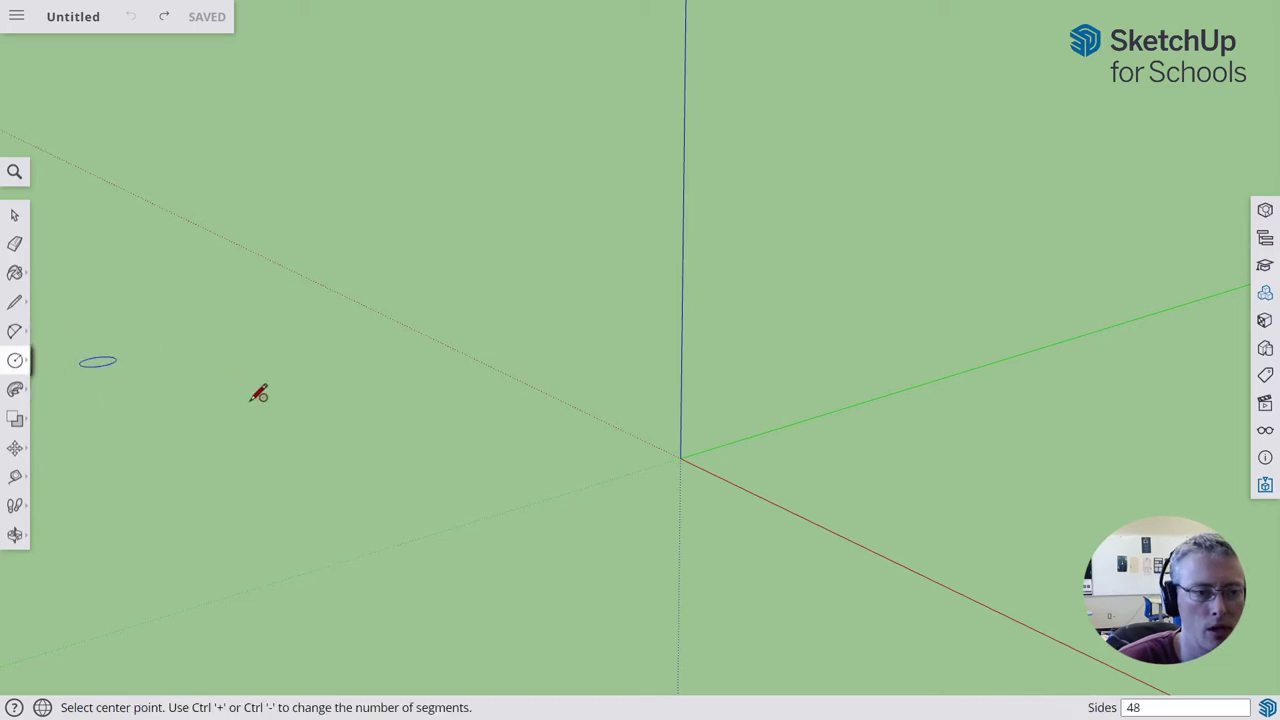
click(680, 457)
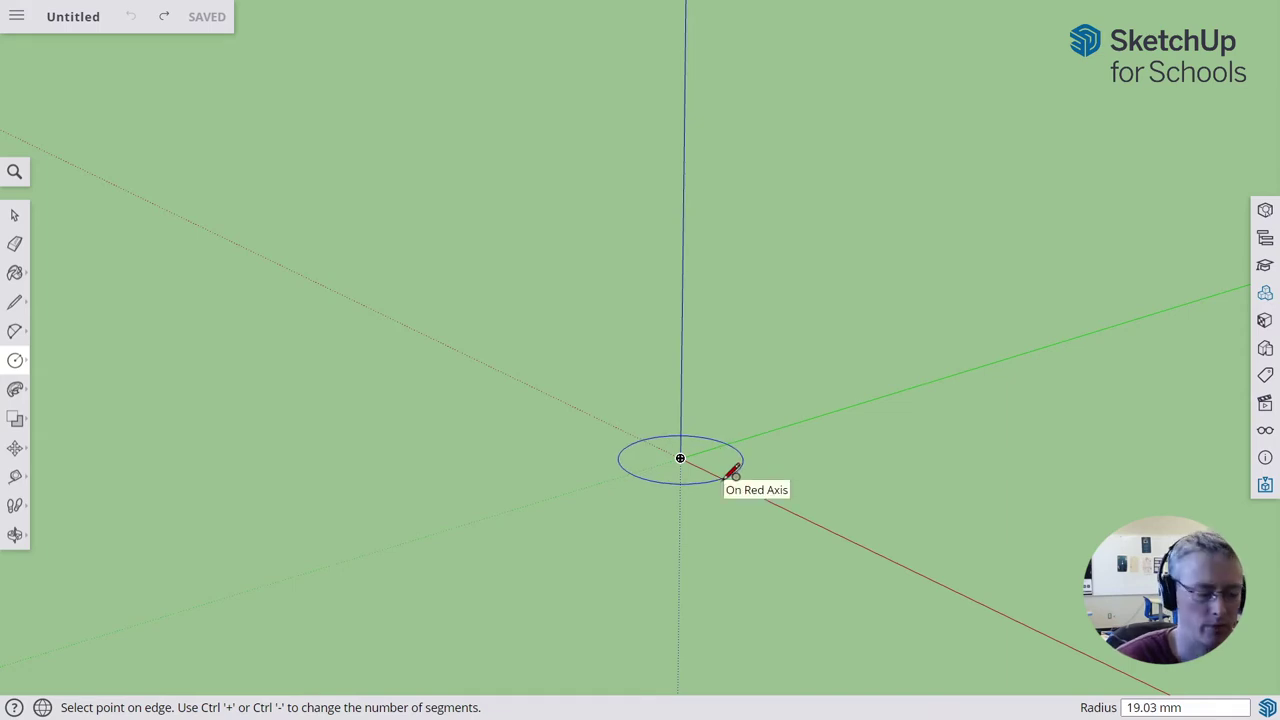
text(30)
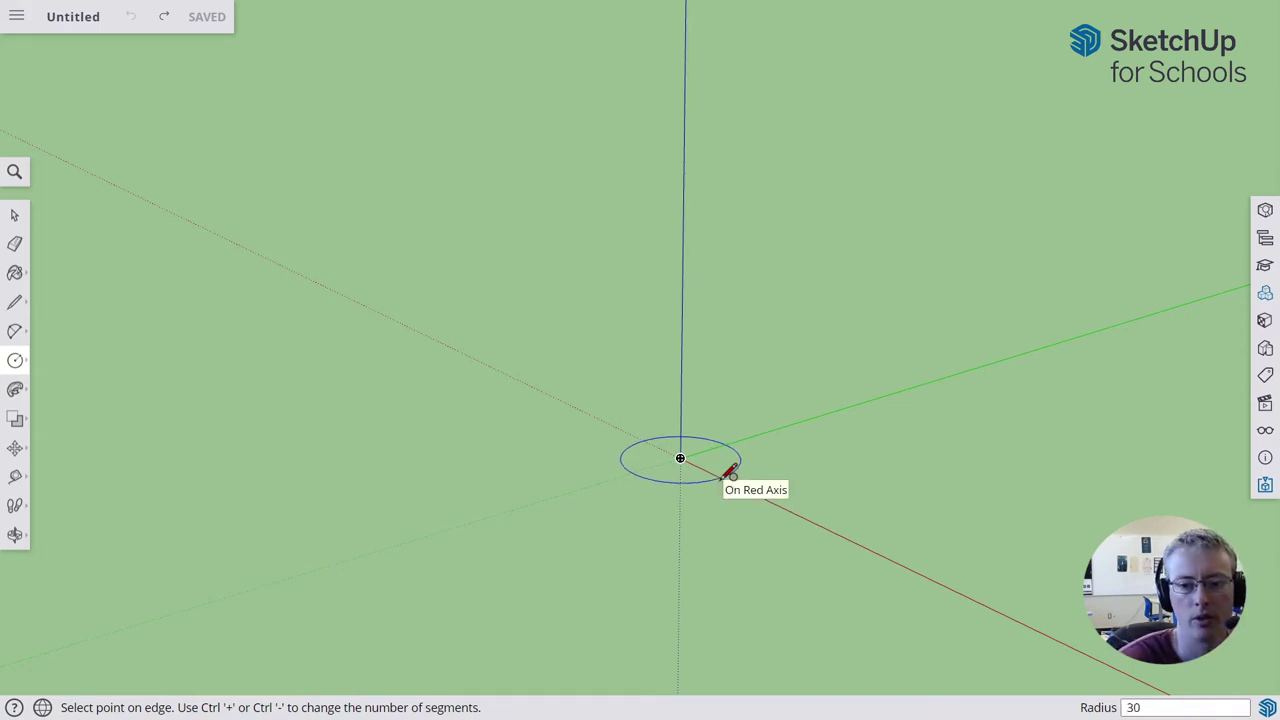
key(Return)
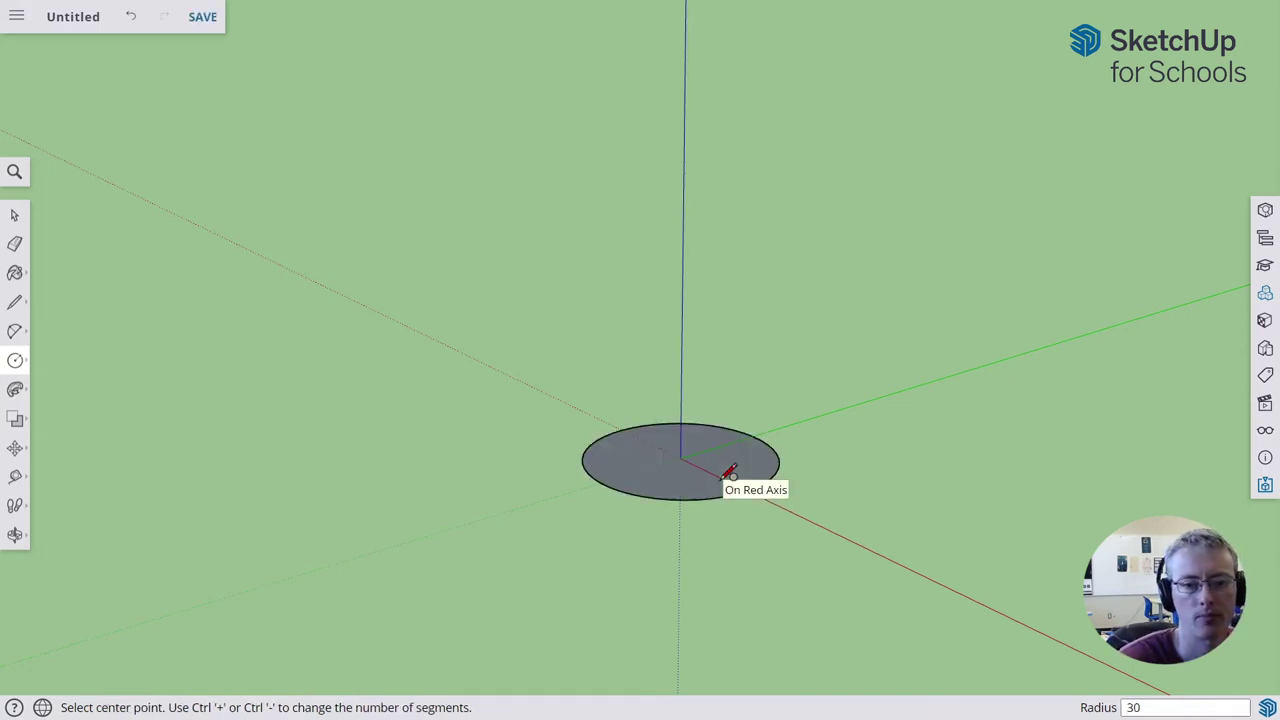
Step: Check the model's length unit format, precision and snapping settings
click(1265, 459)
scroll(1109, 391, down, 5)
scroll(1107, 384, up, 1)
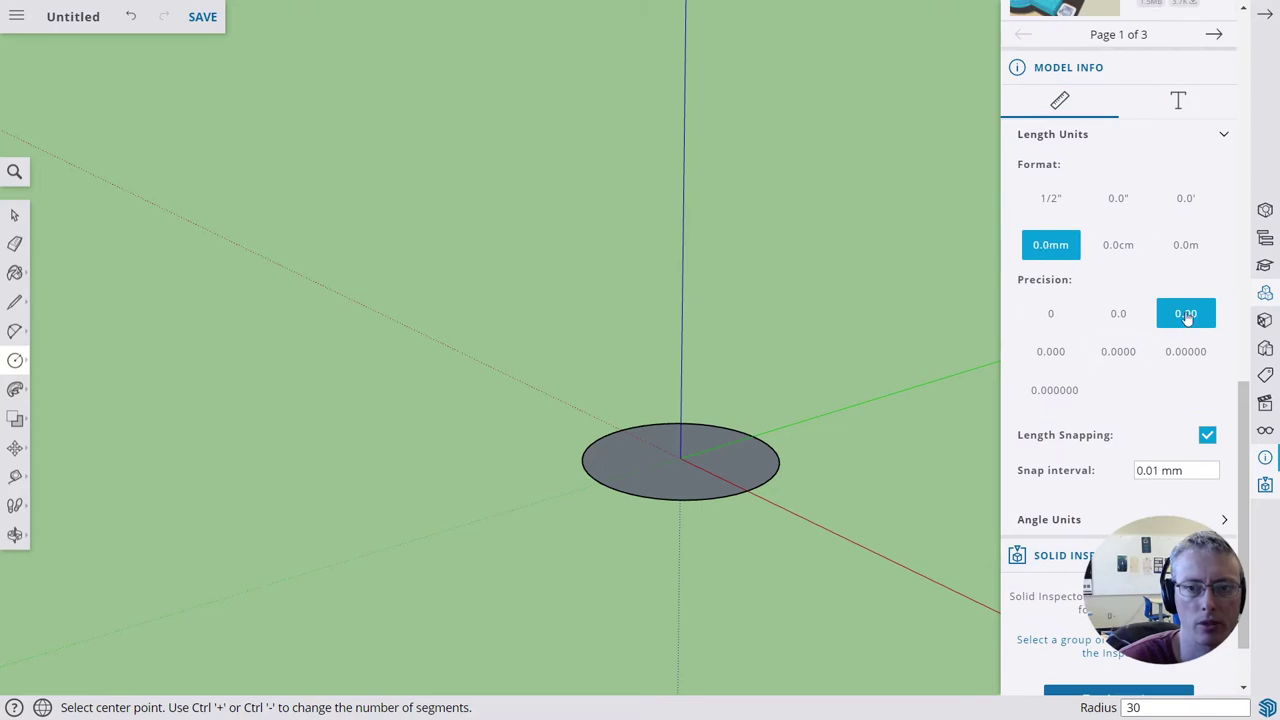
click(1264, 15)
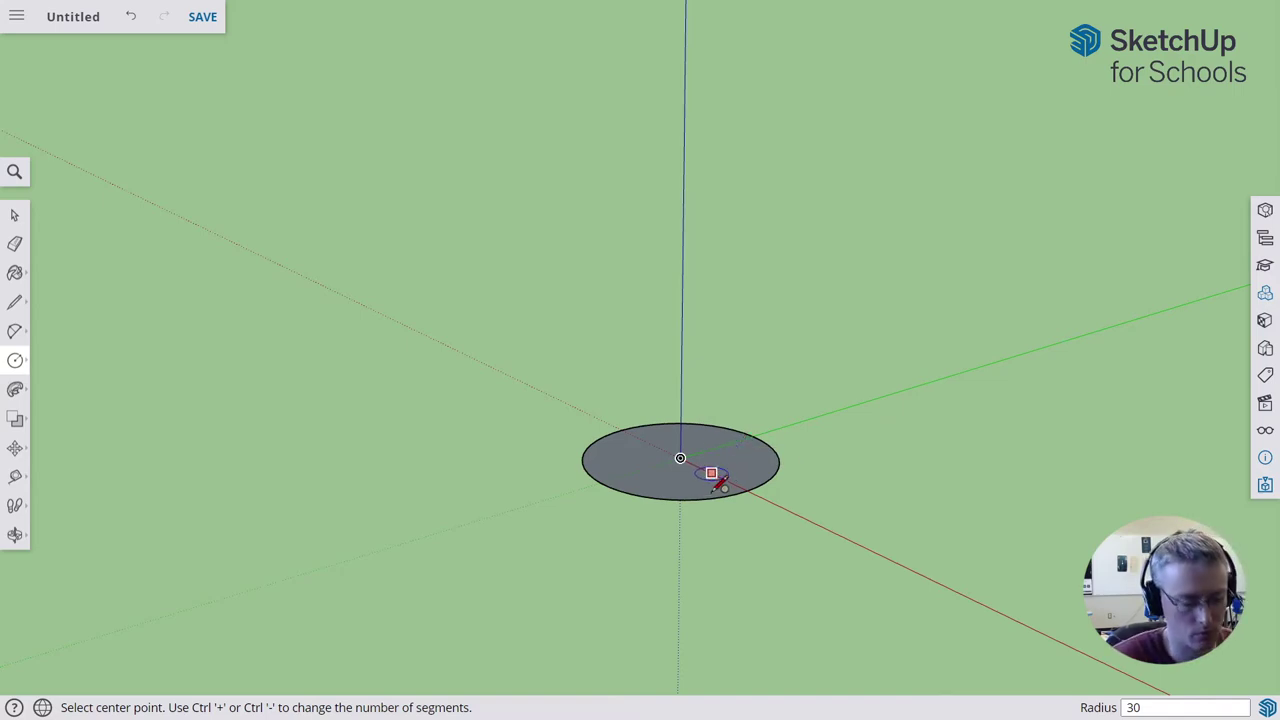
Step: Extrude the circle upward 12 mm with Push/Pull
key(p)
click(714, 482)
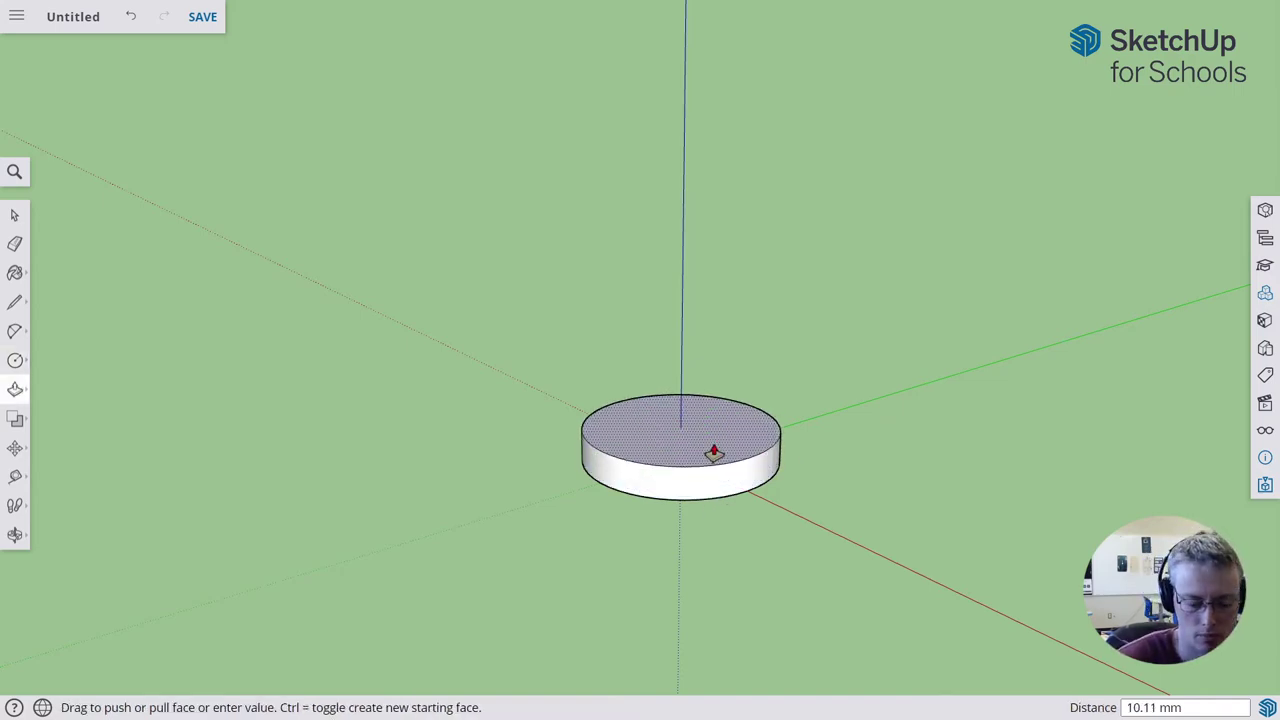
key(Return)
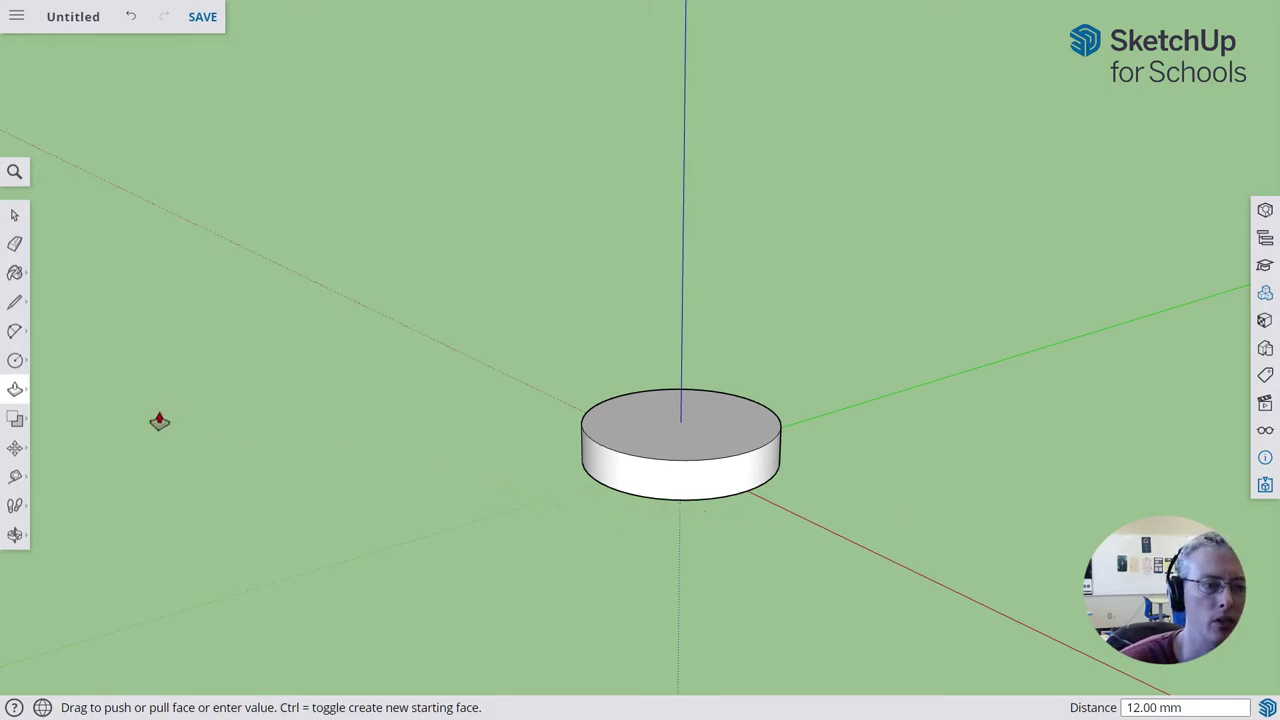
click(15, 389)
click(69, 391)
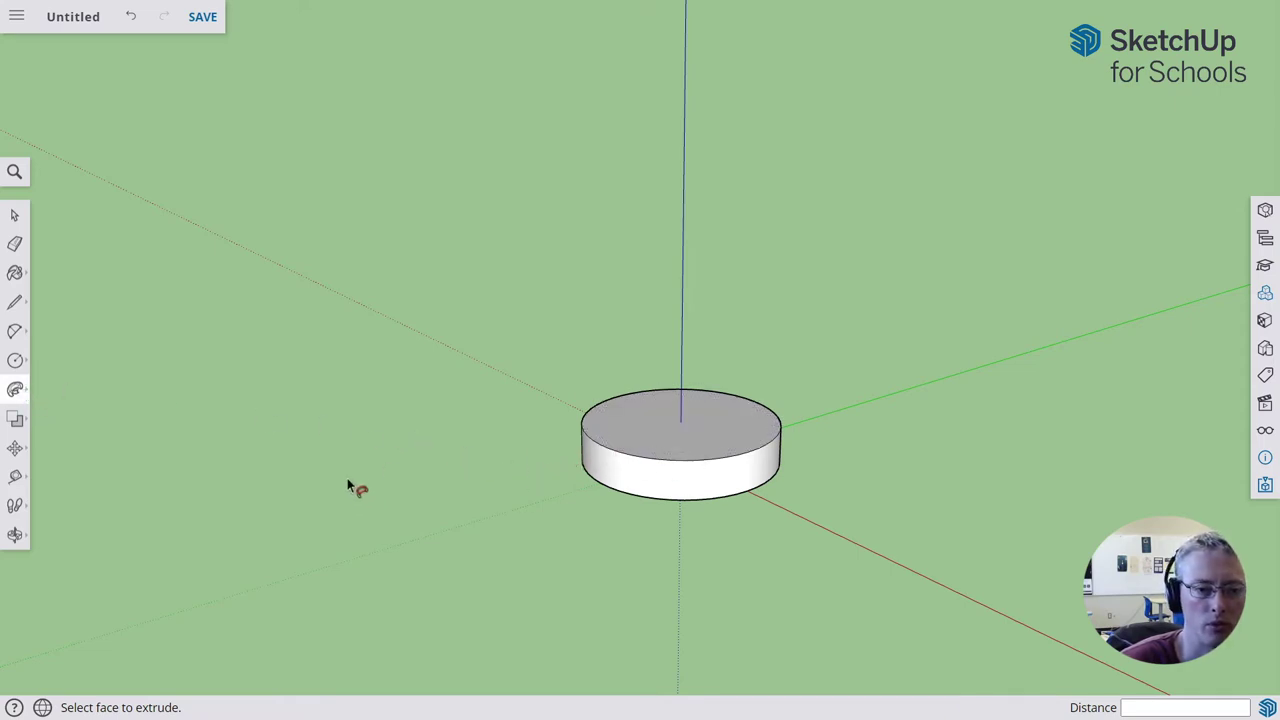
click(16, 390)
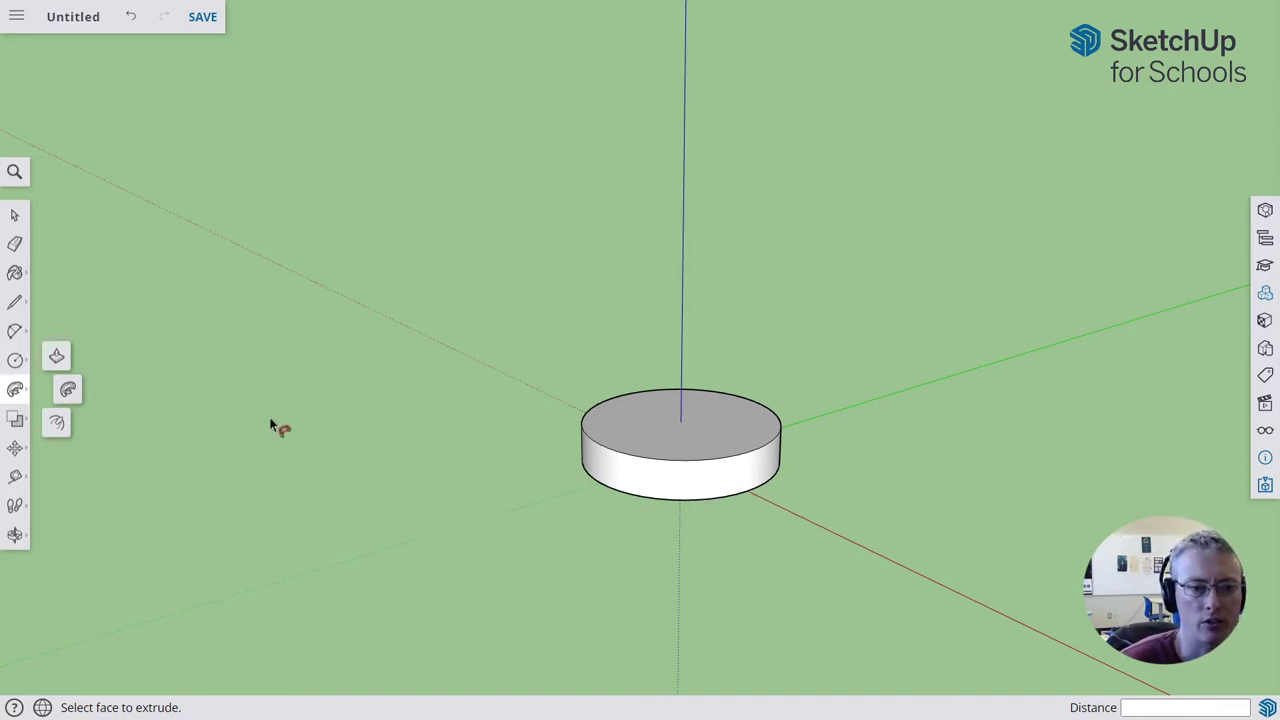
Step: Draw a vertical arc from the disc's bottom edge at the red axis to the top edge above, bulging outward about 3.6 mm along the red axis
key(a)
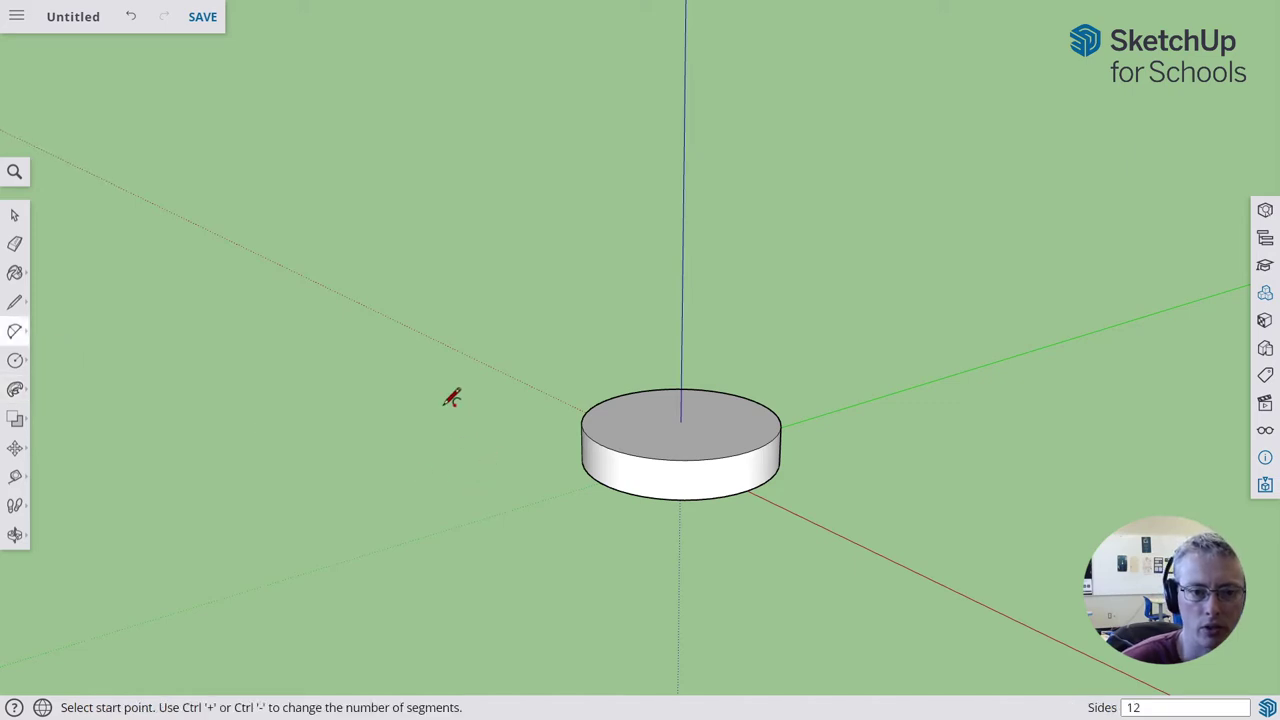
middle_drag(491, 423, 829, 451)
scroll(829, 451, up, 5)
scroll(614, 486, down, 1)
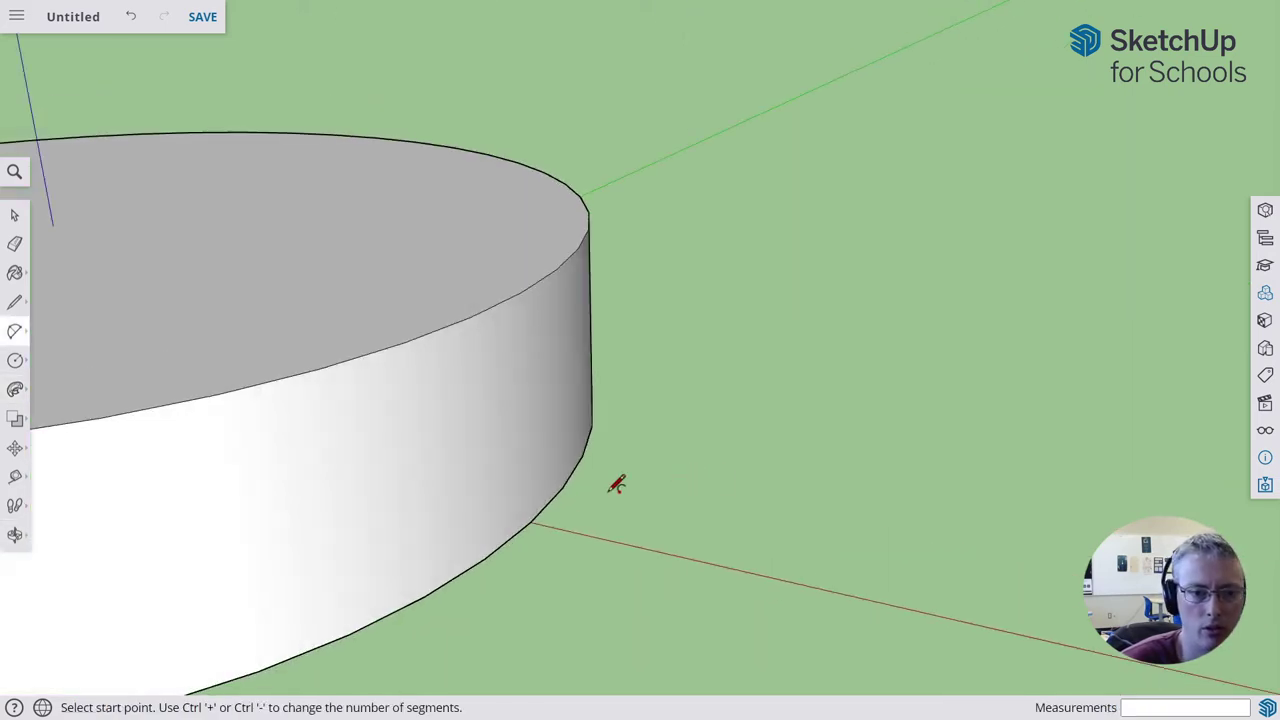
click(530, 521)
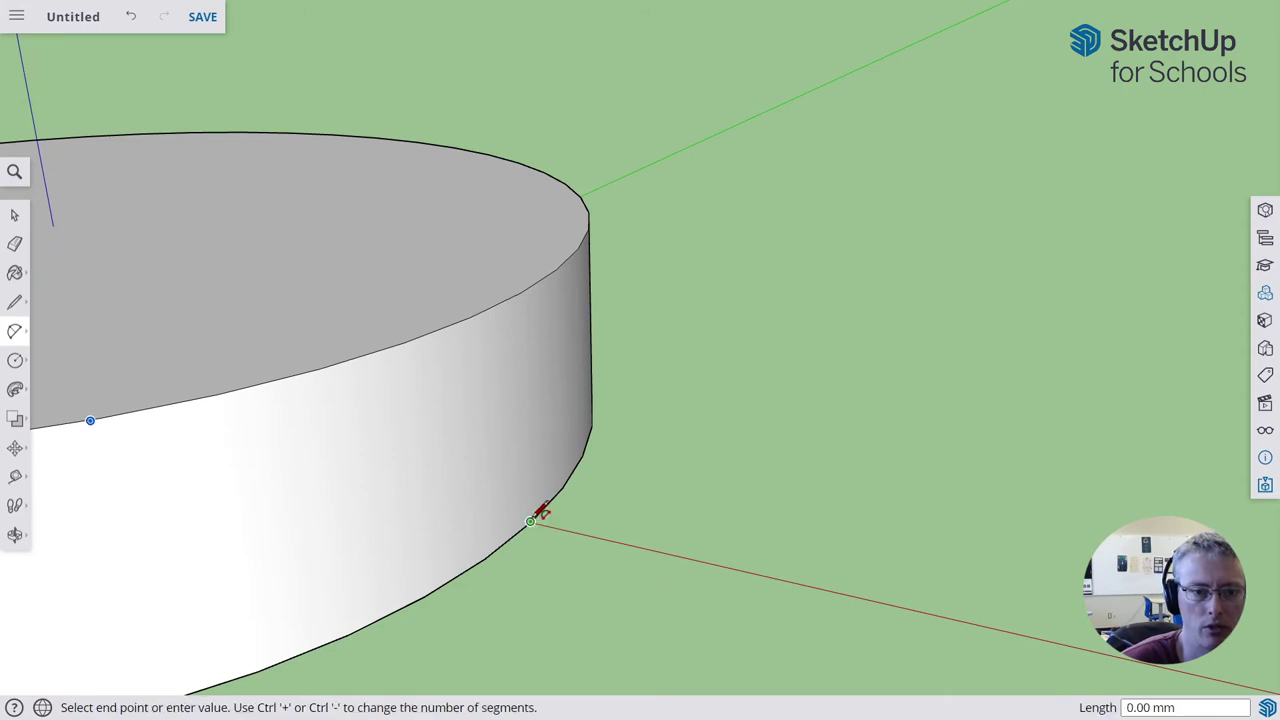
click(521, 291)
middle_drag(566, 429, 710, 402)
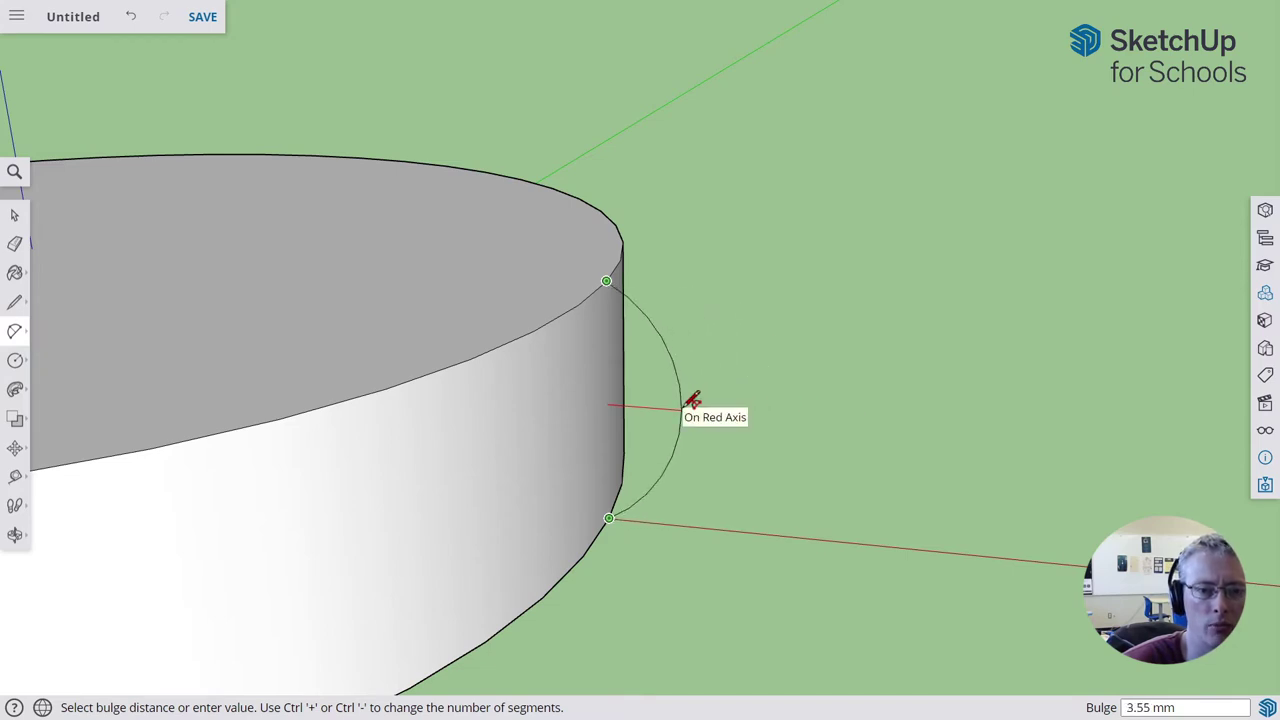
click(692, 400)
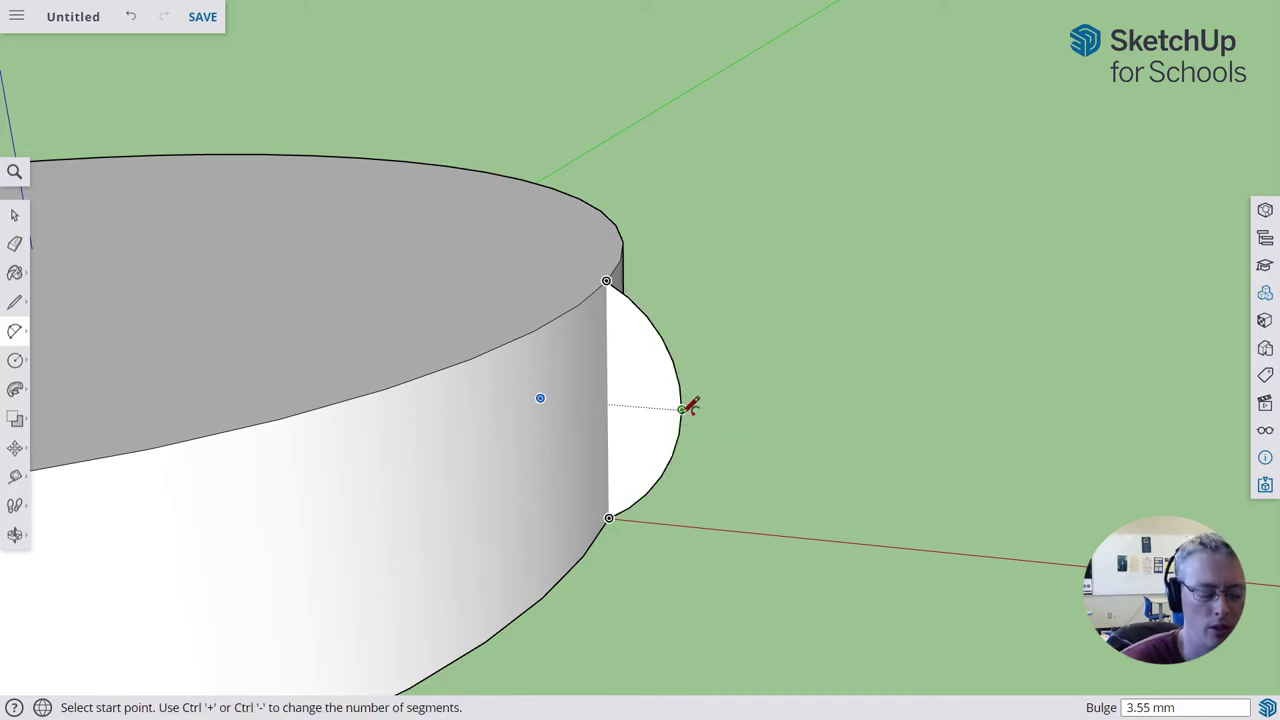
key(space)
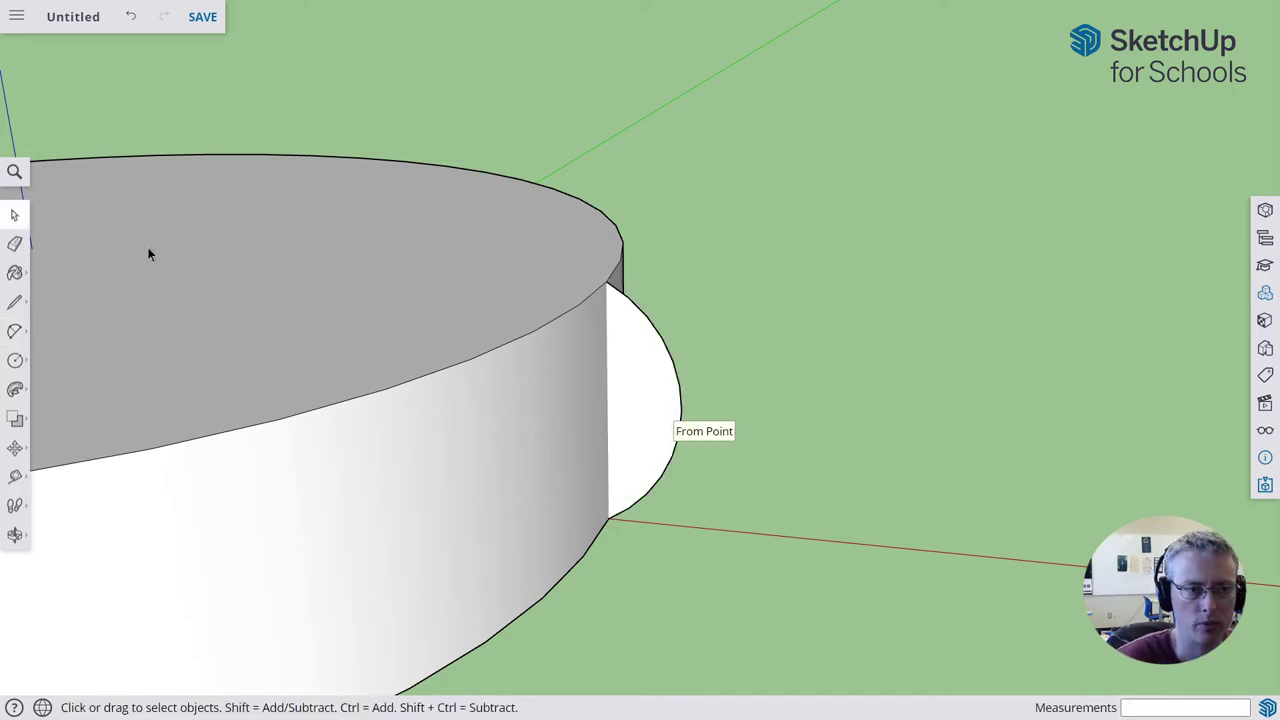
Step: Draw a vertical line down the disc's side between the arc's upper and lower endpoints to close the arc profile
click(625, 408)
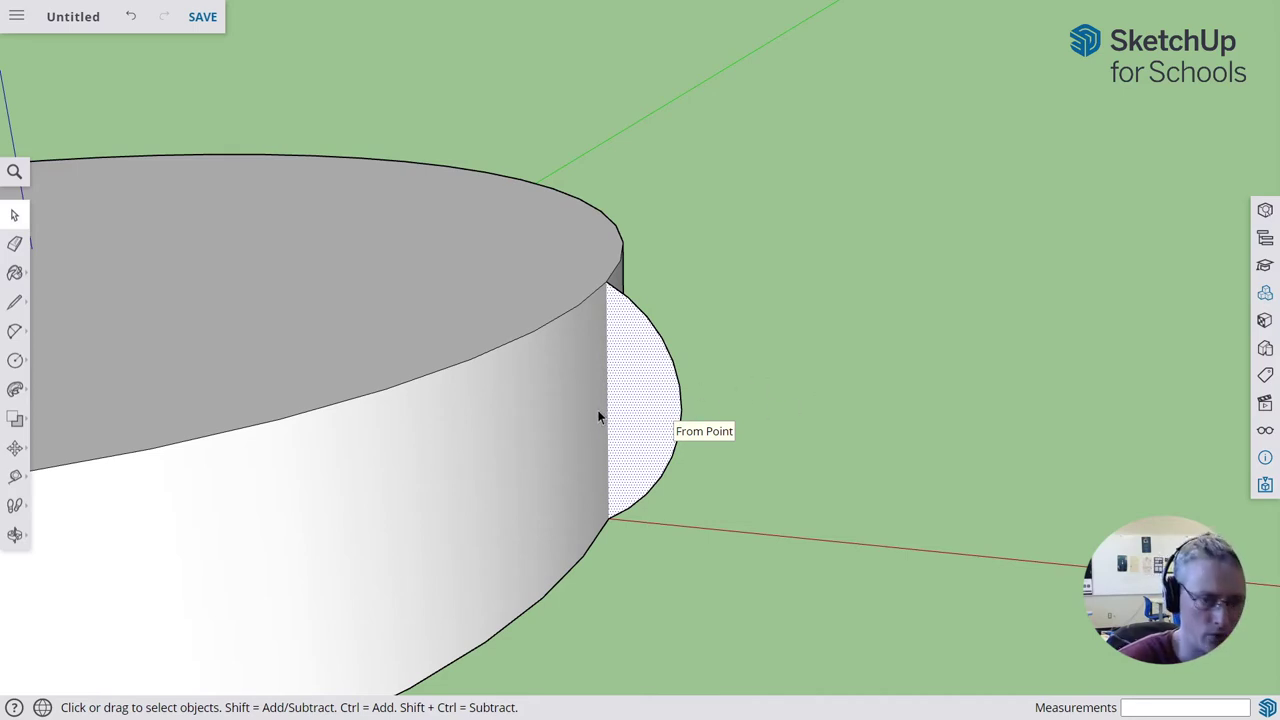
key(l)
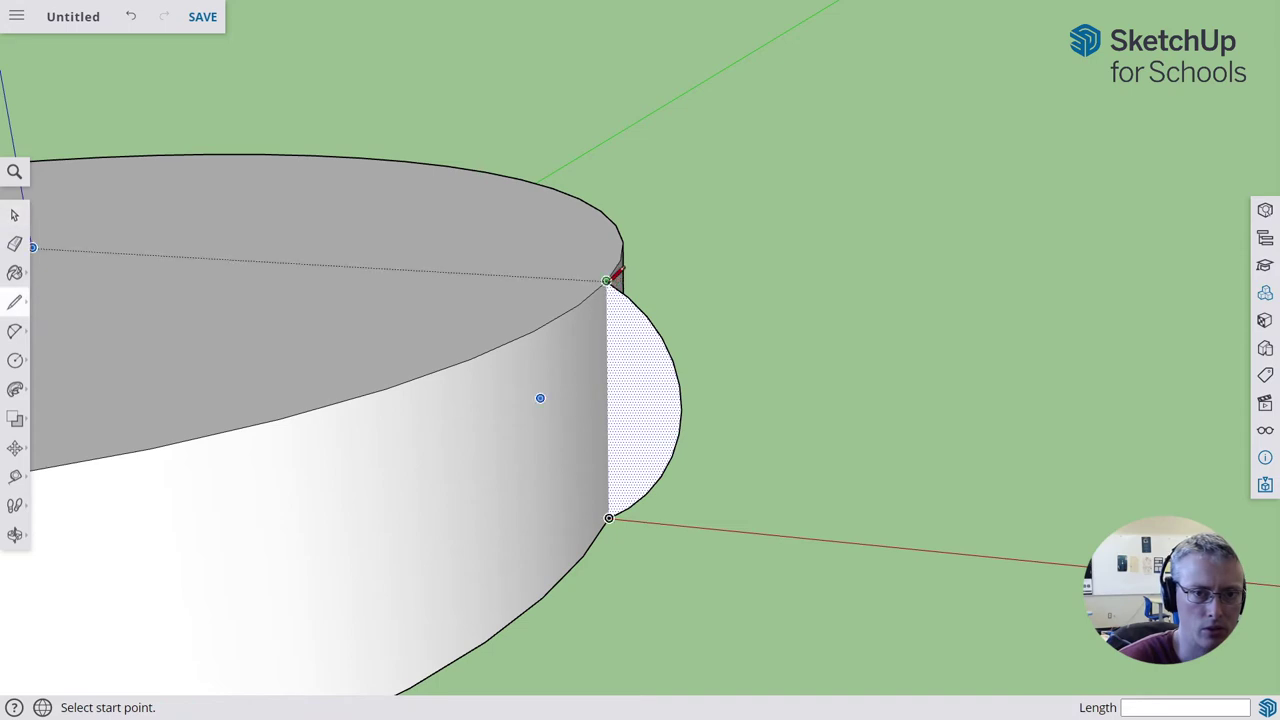
click(606, 280)
key(Escape)
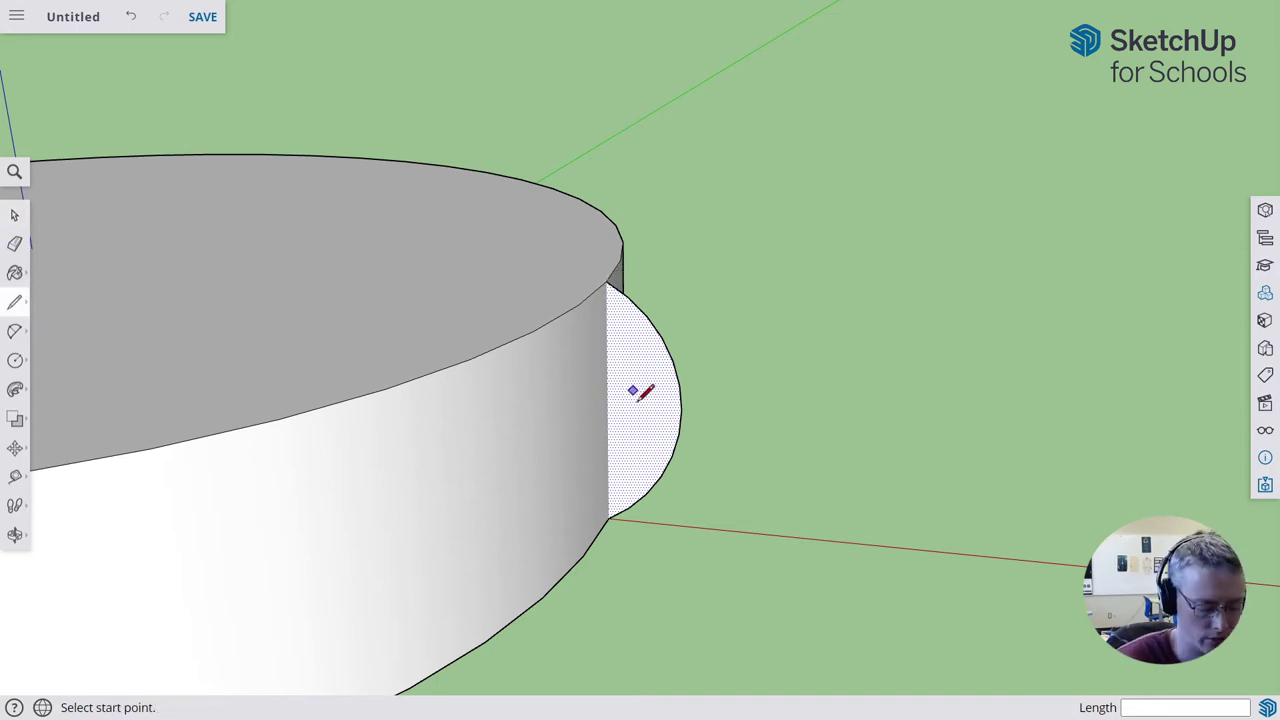
click(606, 280)
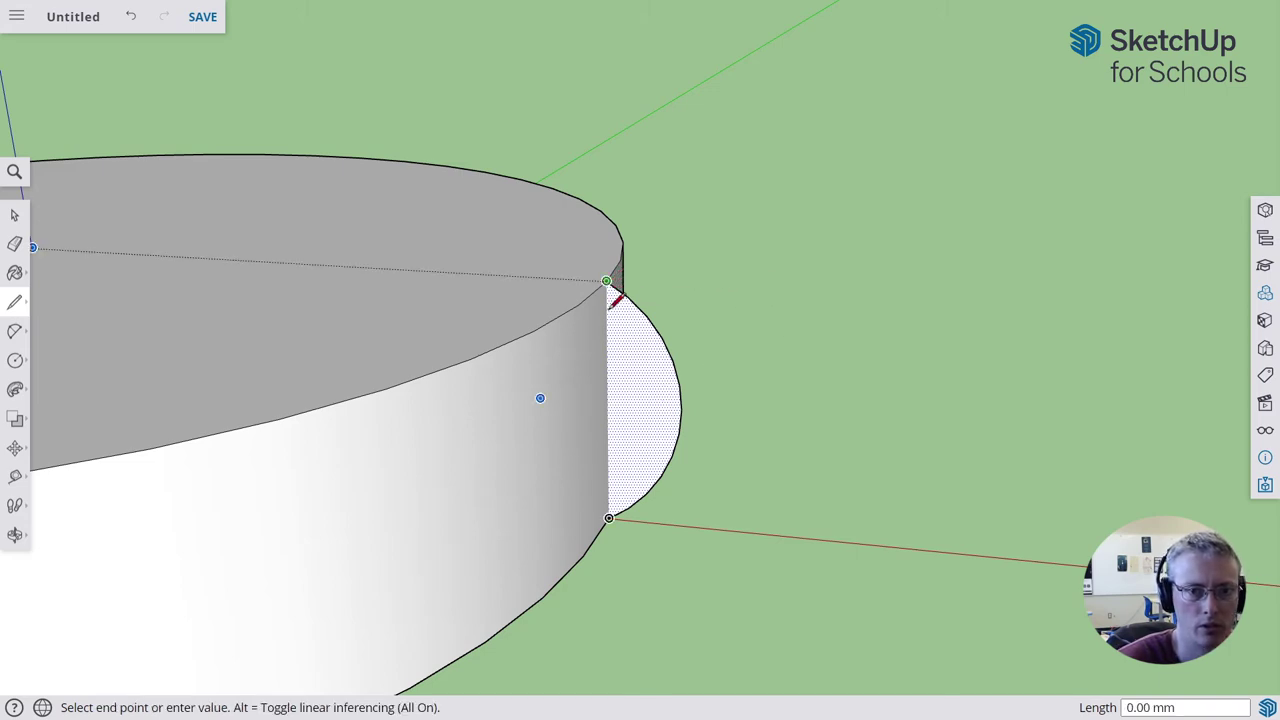
click(609, 517)
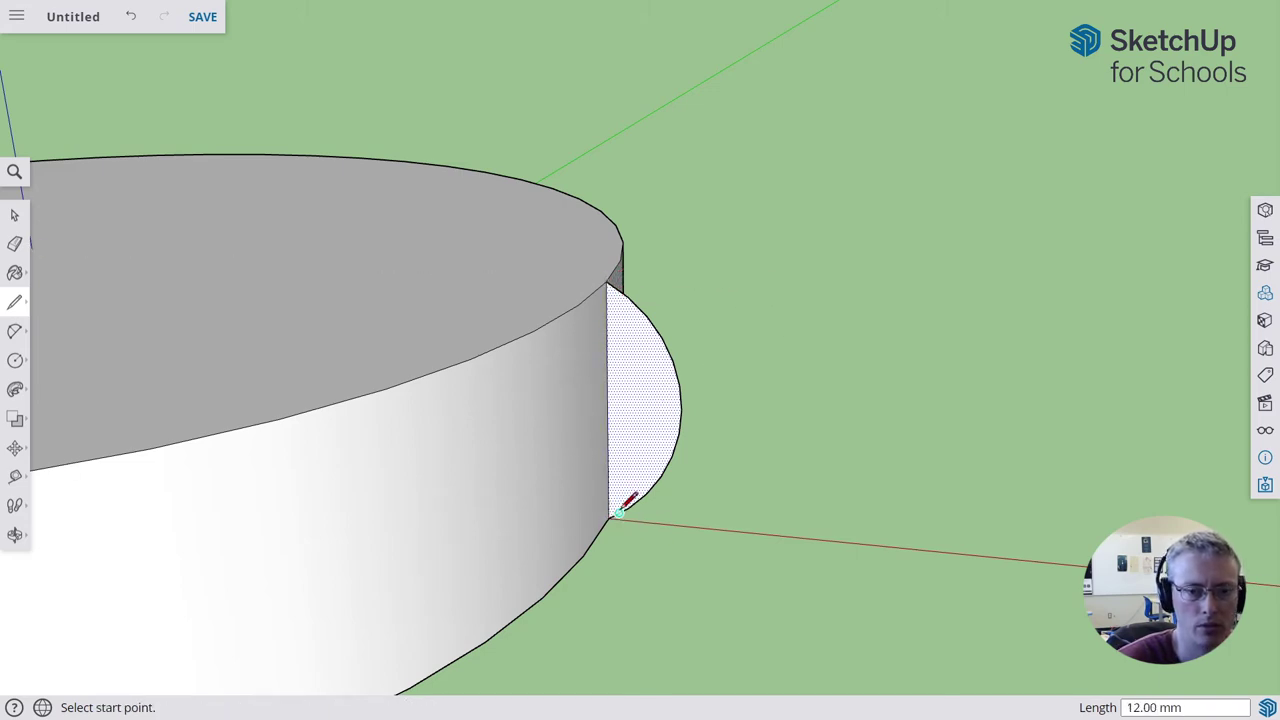
key(space)
Step: Sweep the arc profile around the disc's top face perimeter with Follow Me to give the disc a rounded side
scroll(794, 441, down, 5)
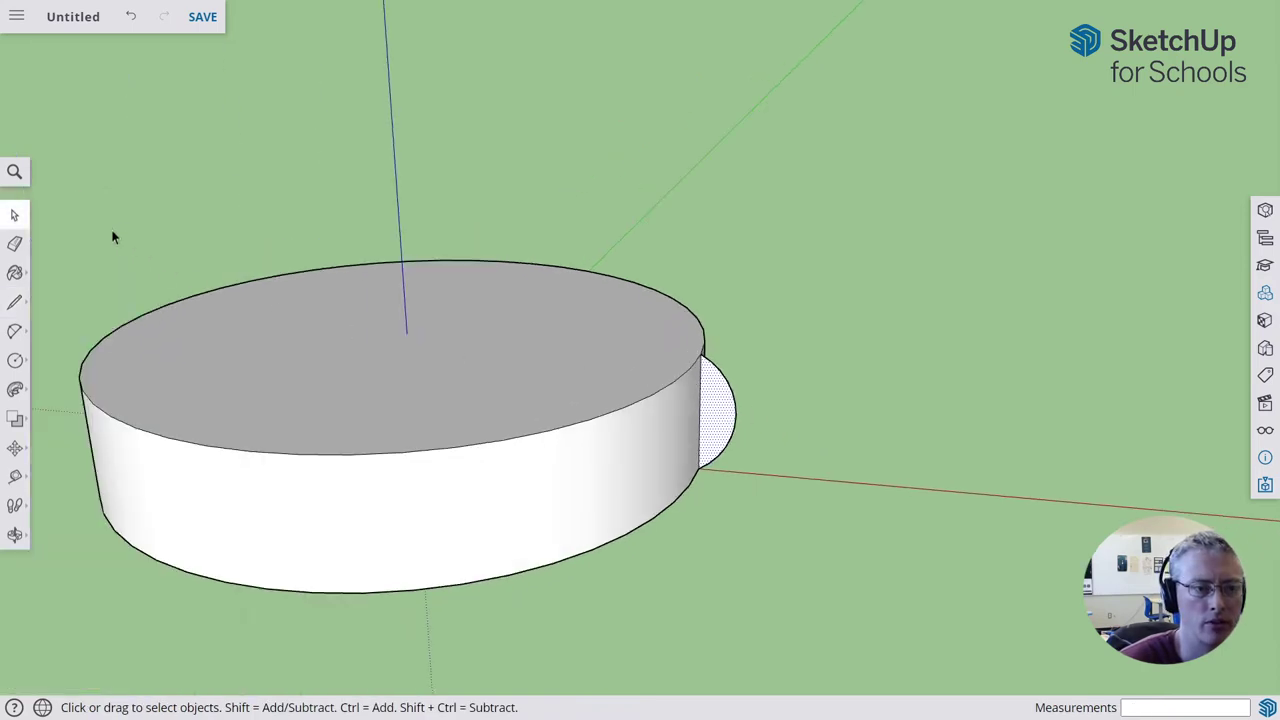
click(567, 362)
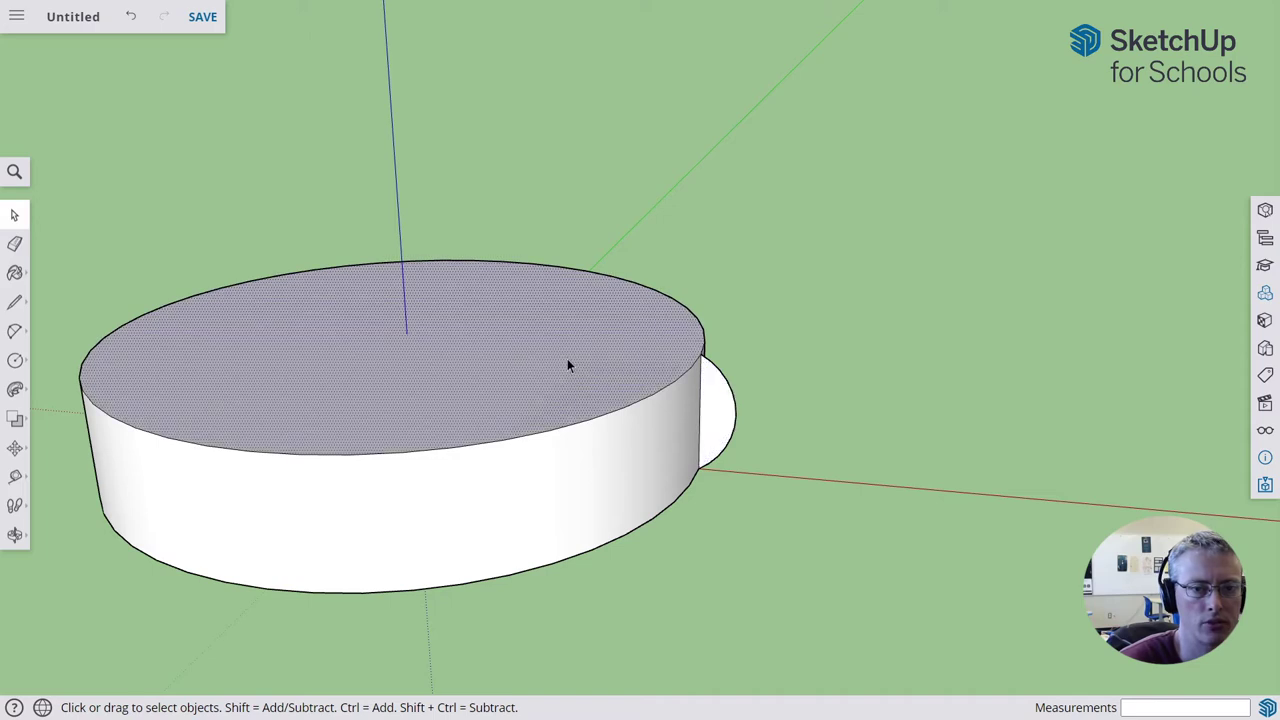
click(15, 389)
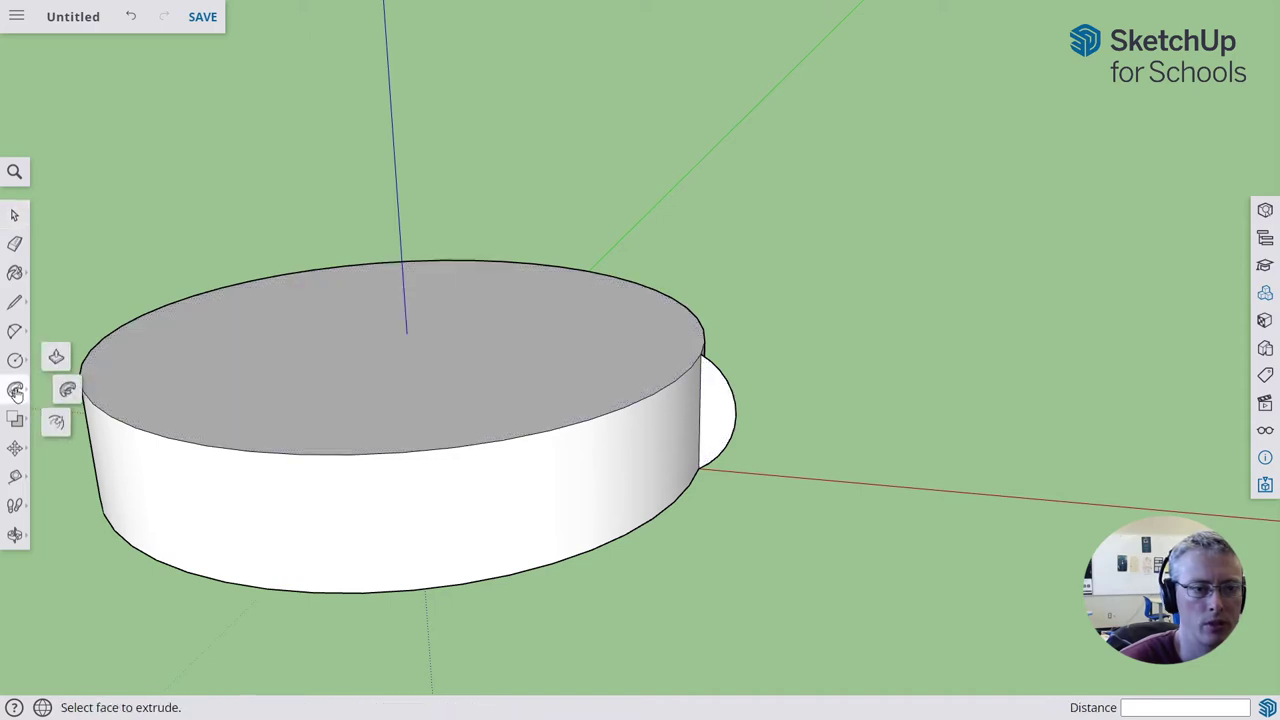
click(716, 416)
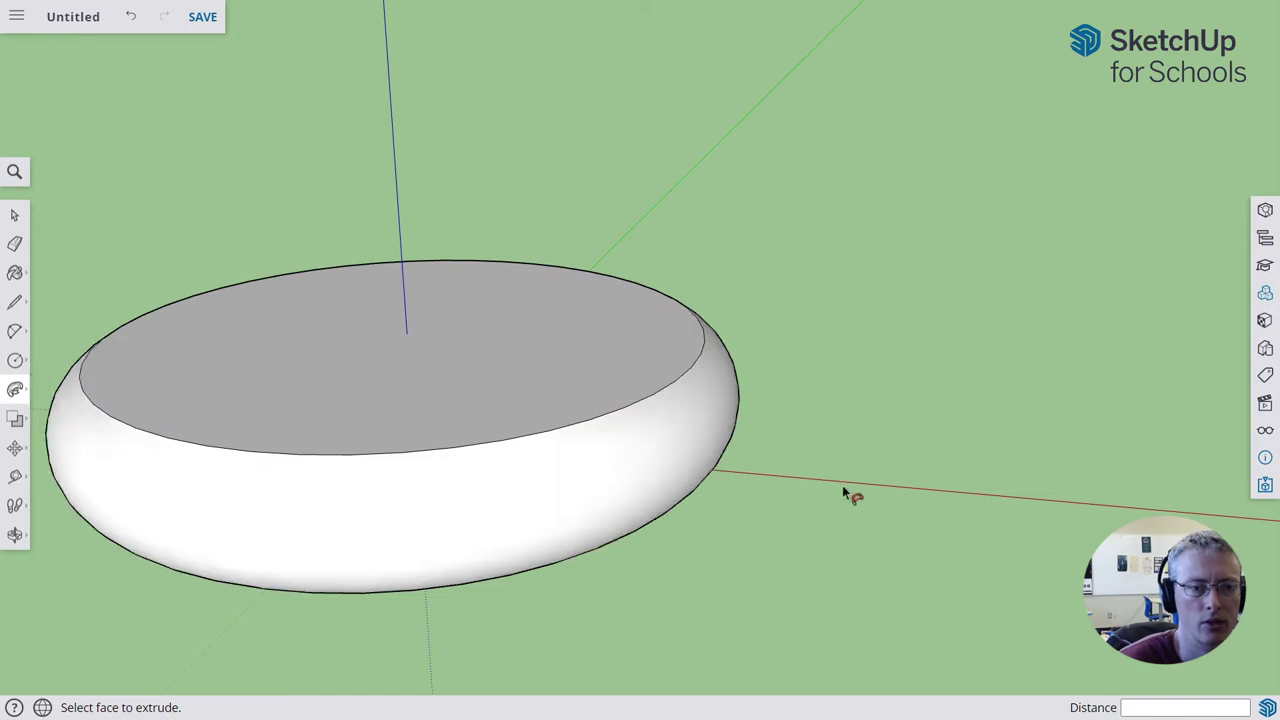
middle_drag(849, 509, 756, 511)
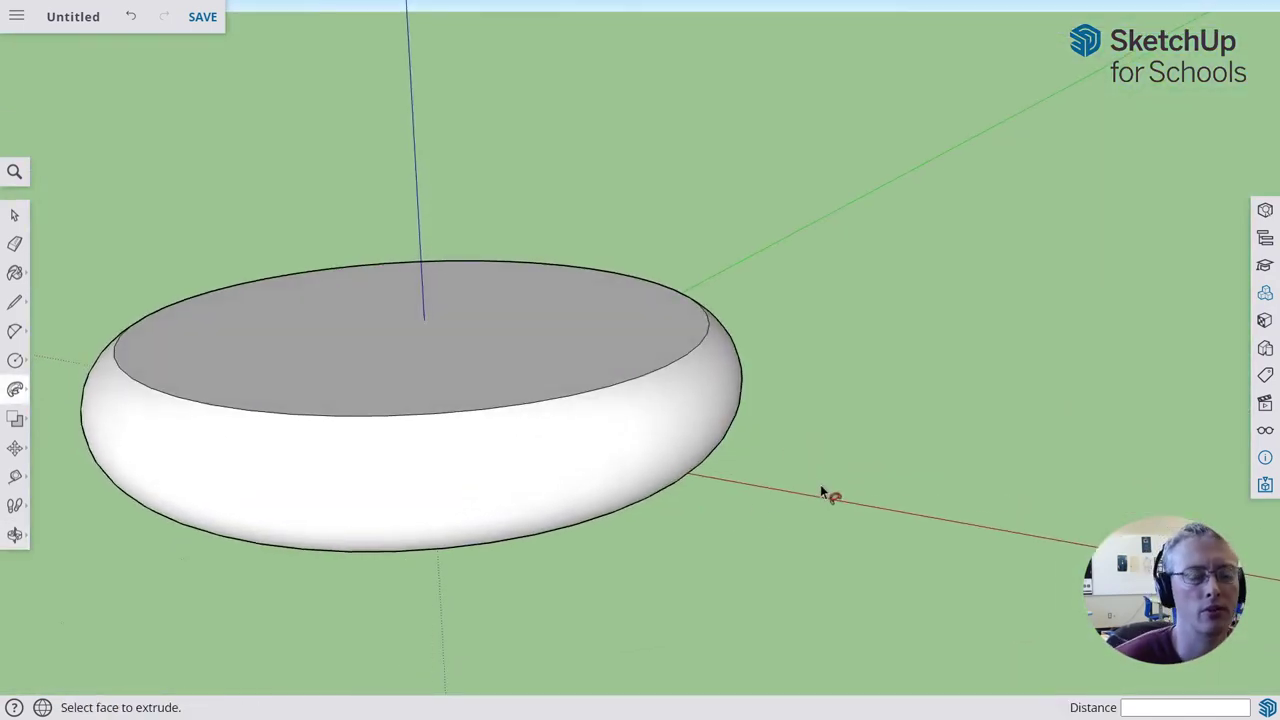
middle_drag(828, 452, 685, 518)
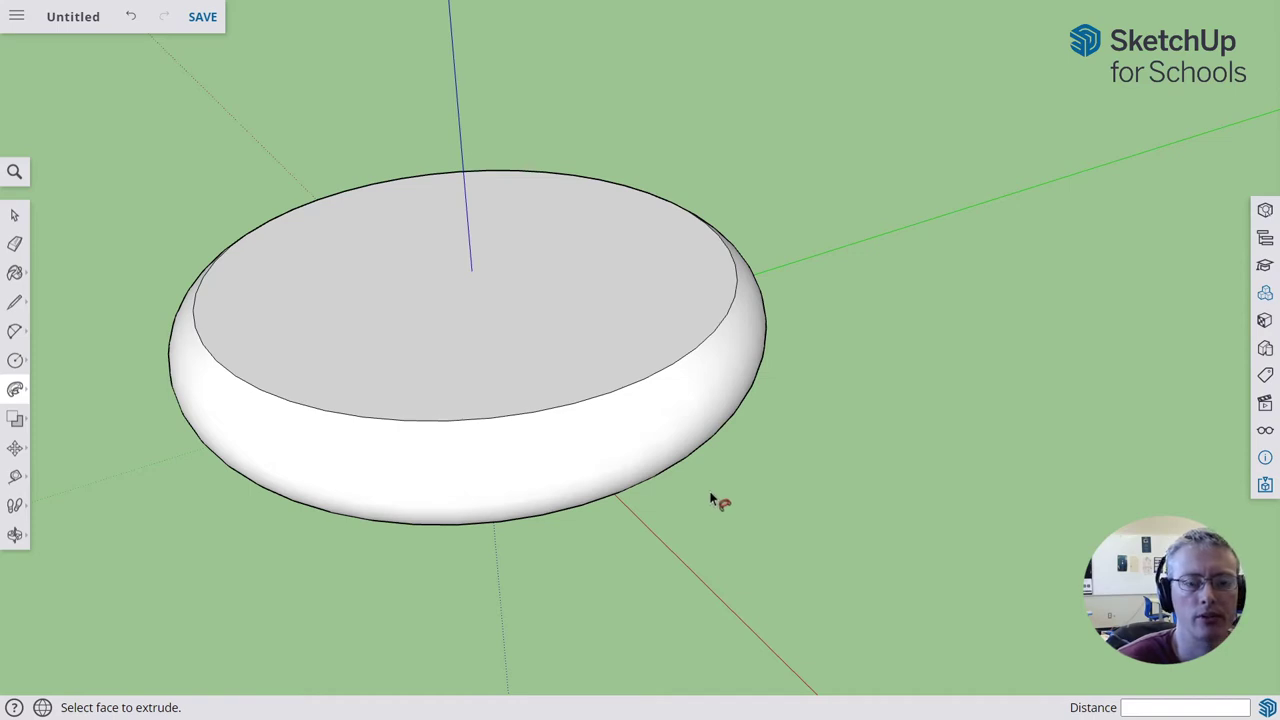
key(space)
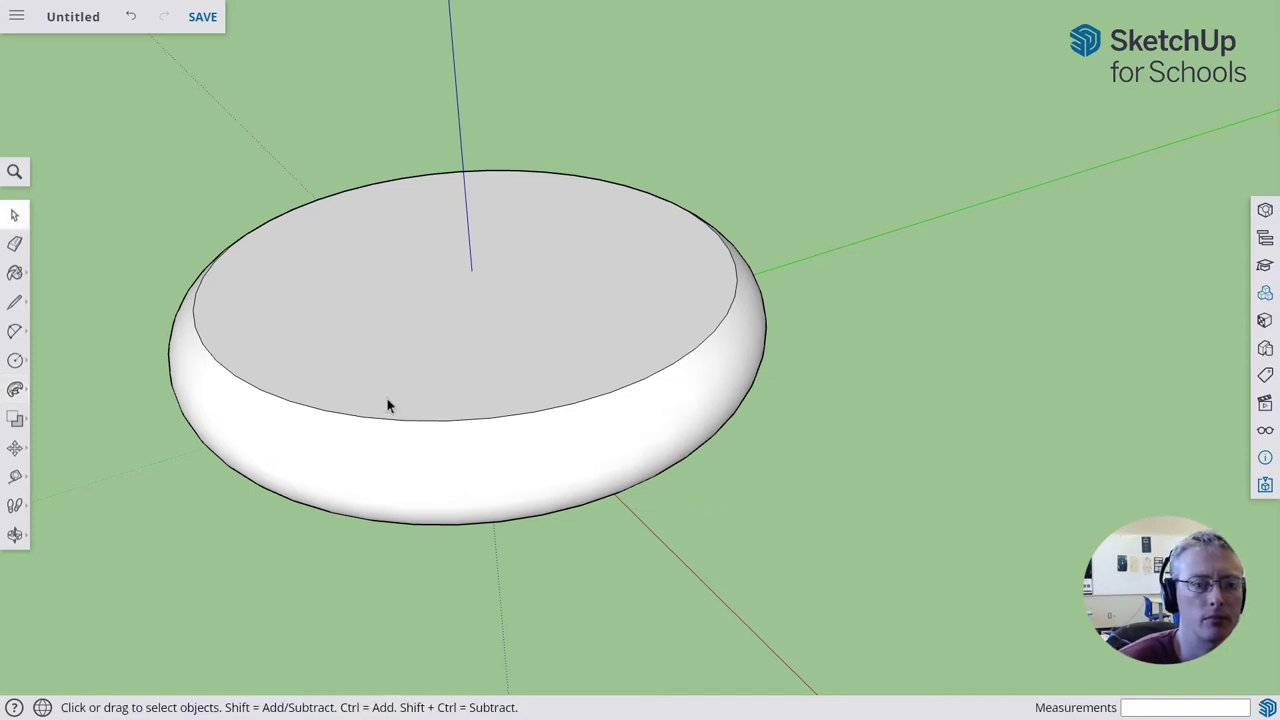
Step: Turn the whole rounded disc into a component, keeping the default definition name and no glue alignment
scroll(465, 374, down, 3)
mouse_move(130, 155)
mouse_down()
mouse_move(734, 503)
mouse_move(917, 591)
mouse_move(811, 547)
mouse_up()
click(564, 358)
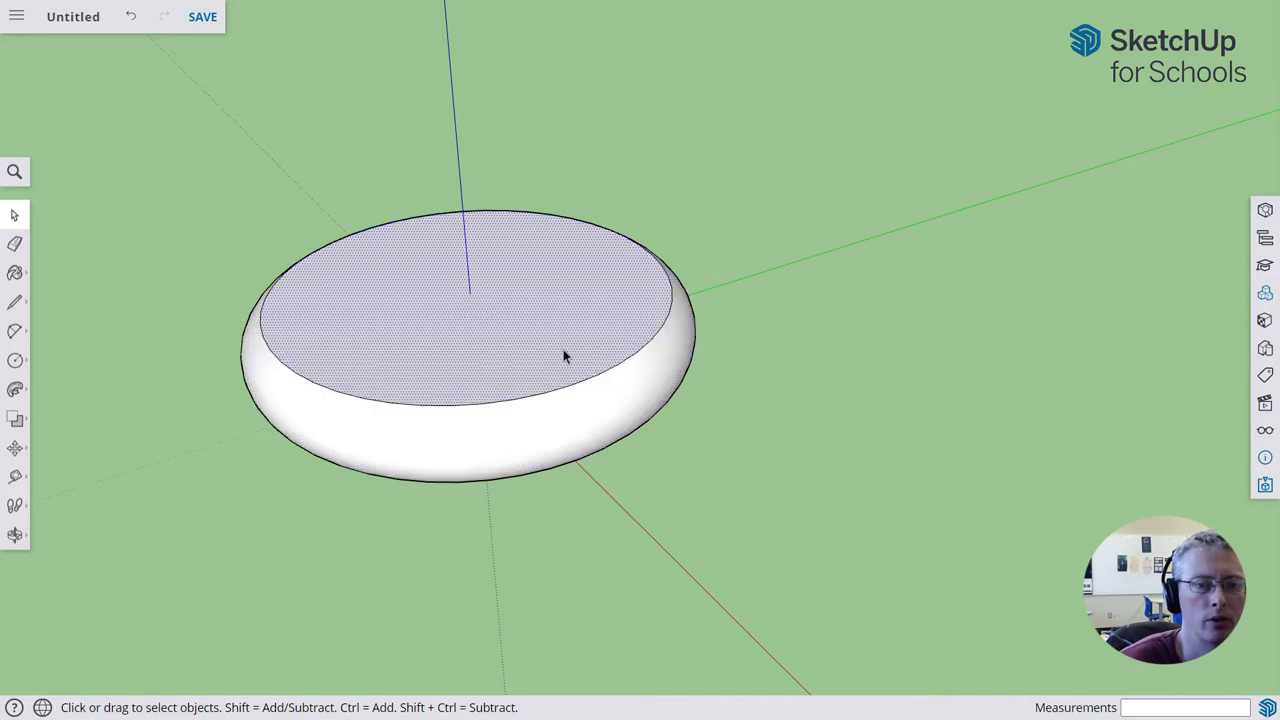
triple_click(563, 355)
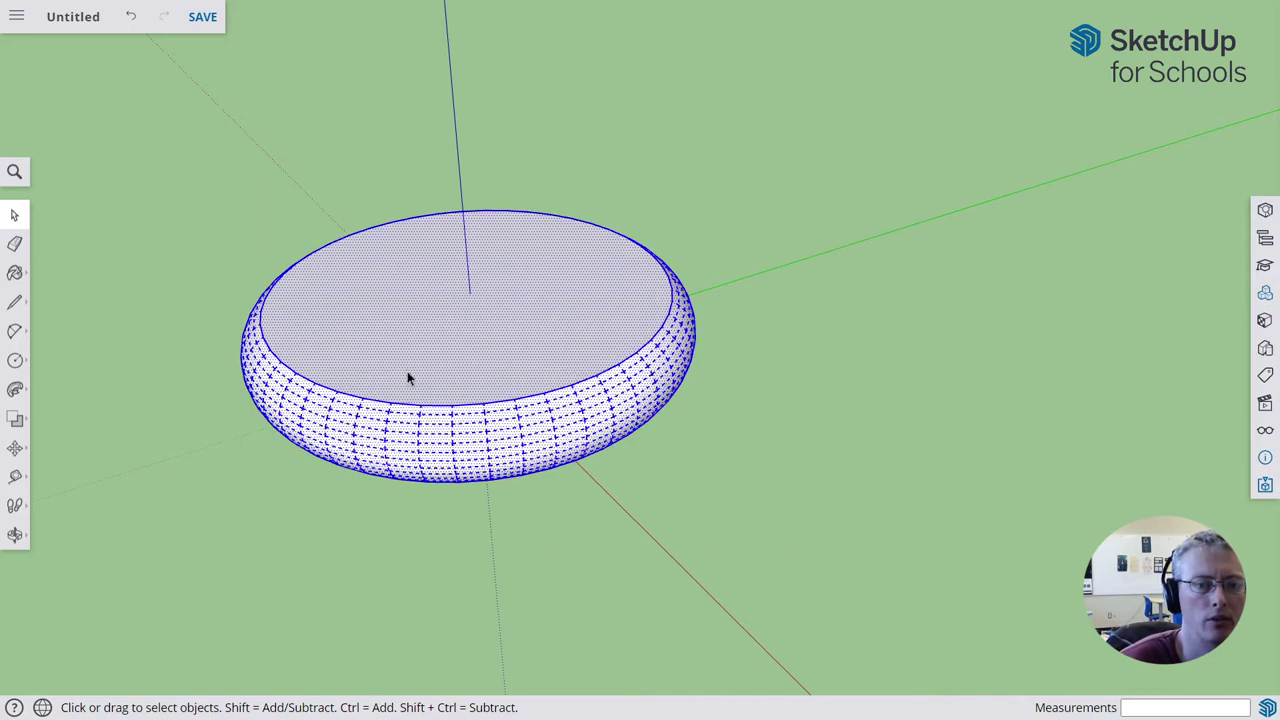
right_click(466, 316)
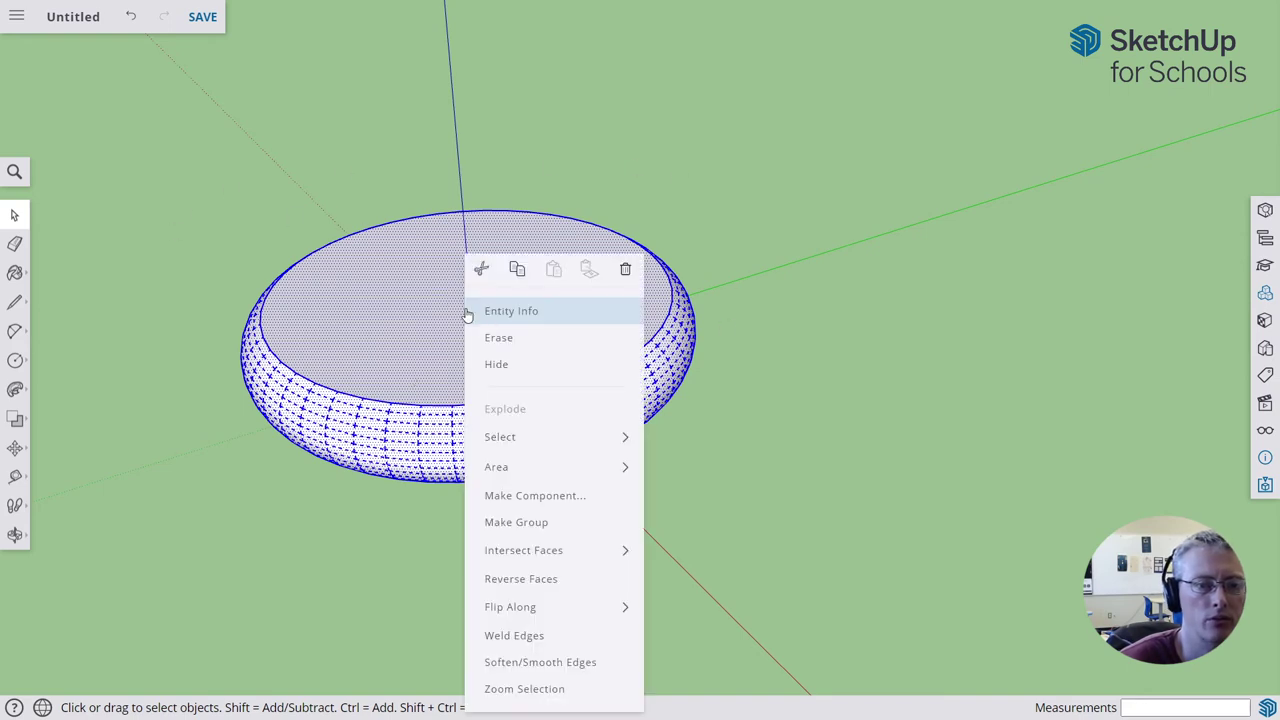
click(557, 497)
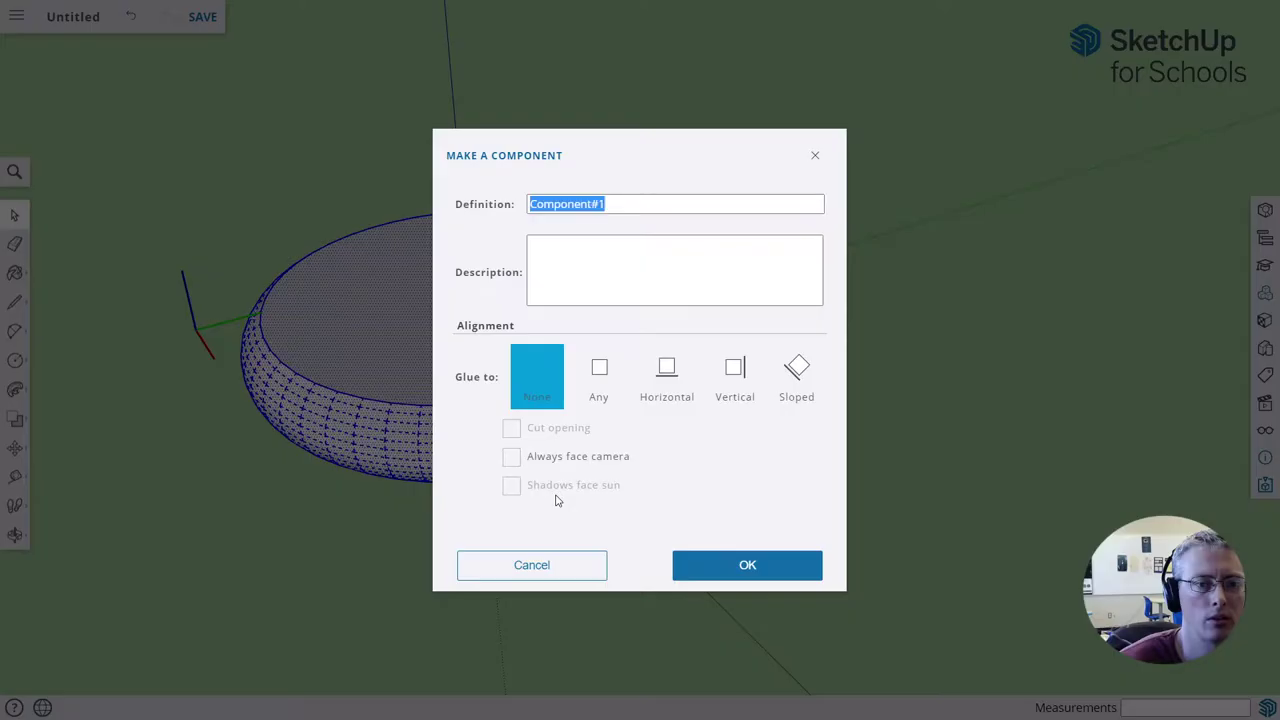
click(757, 566)
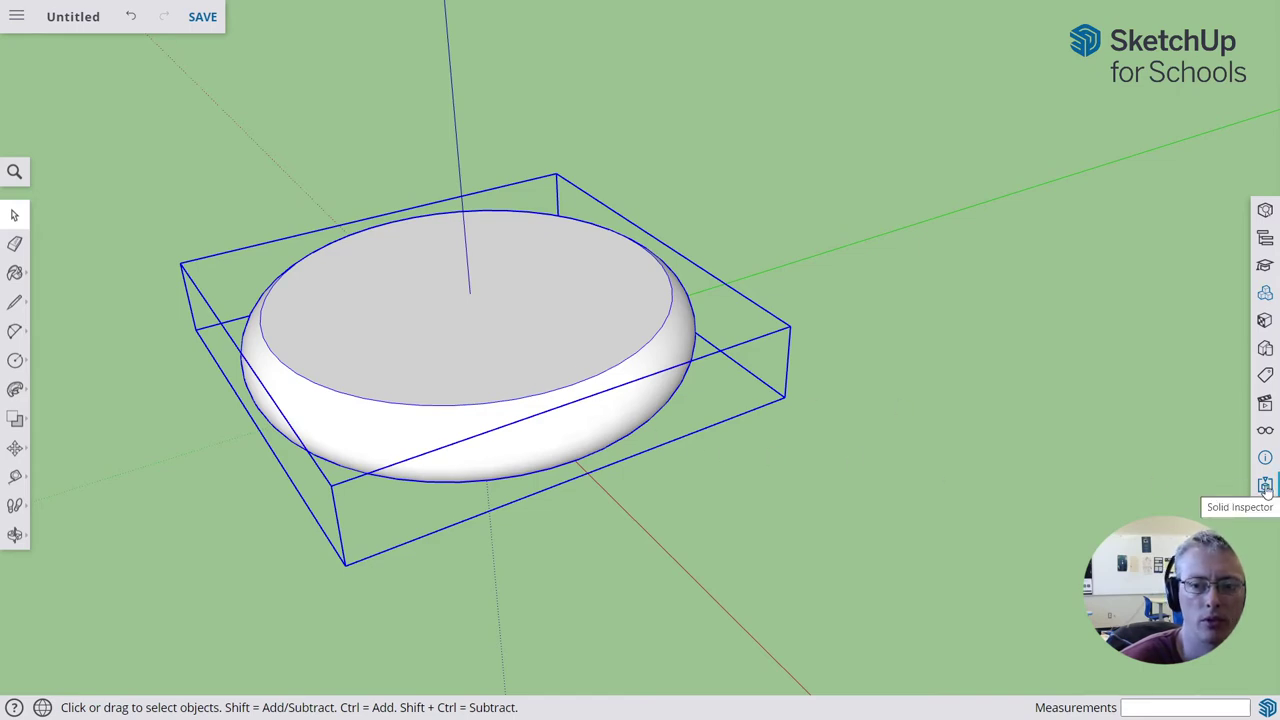
Step: Check the disc component for solid errors with Solid Inspector, rerun the inspection, and close the results
click(1266, 486)
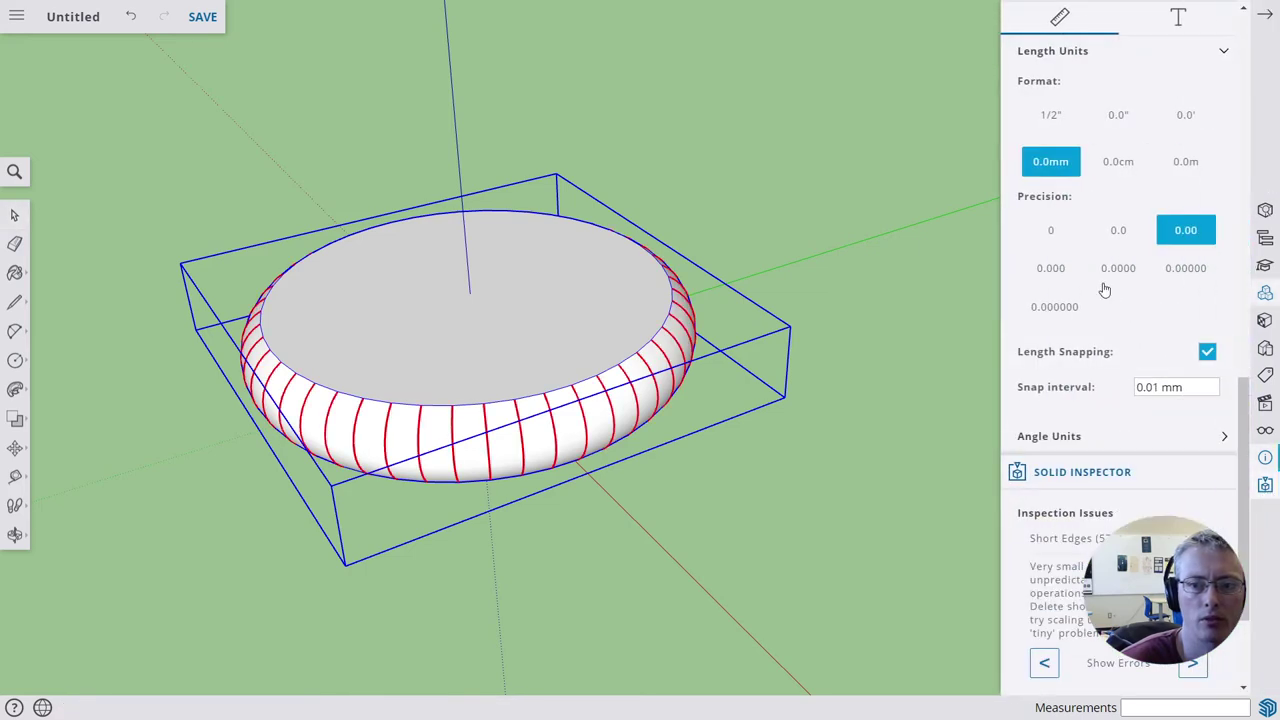
scroll(1088, 552, down, 3)
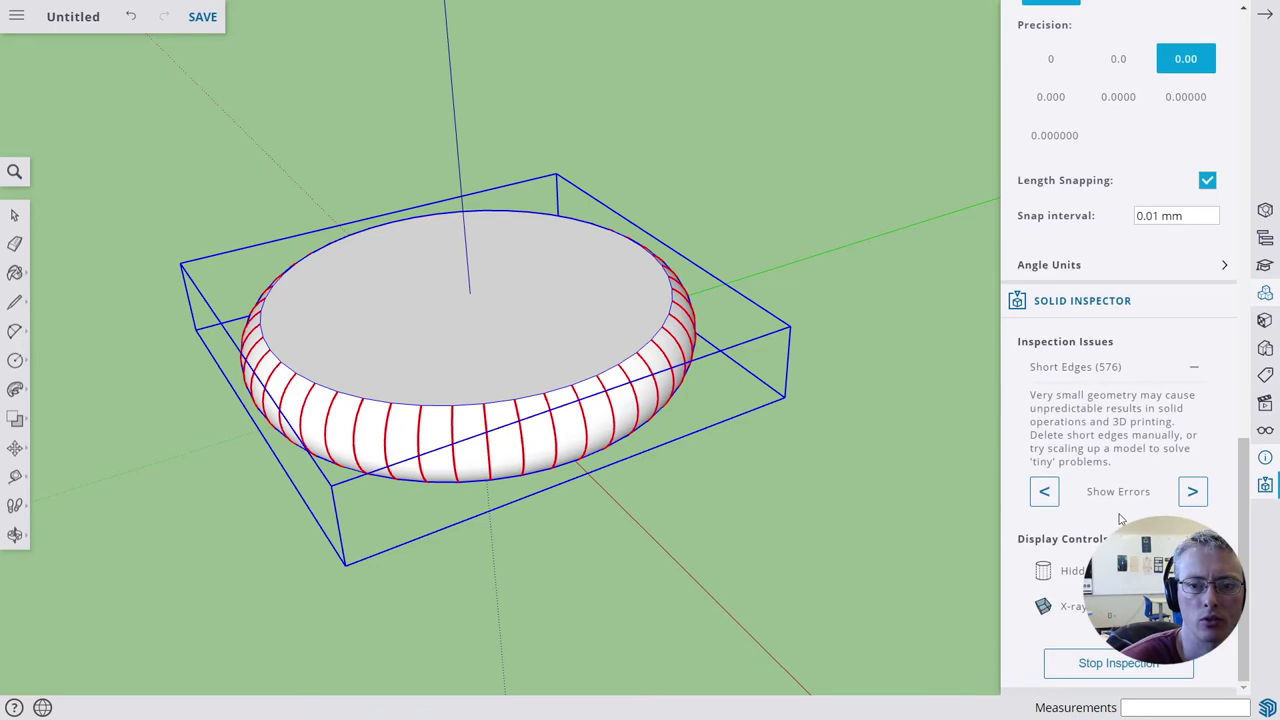
click(1127, 665)
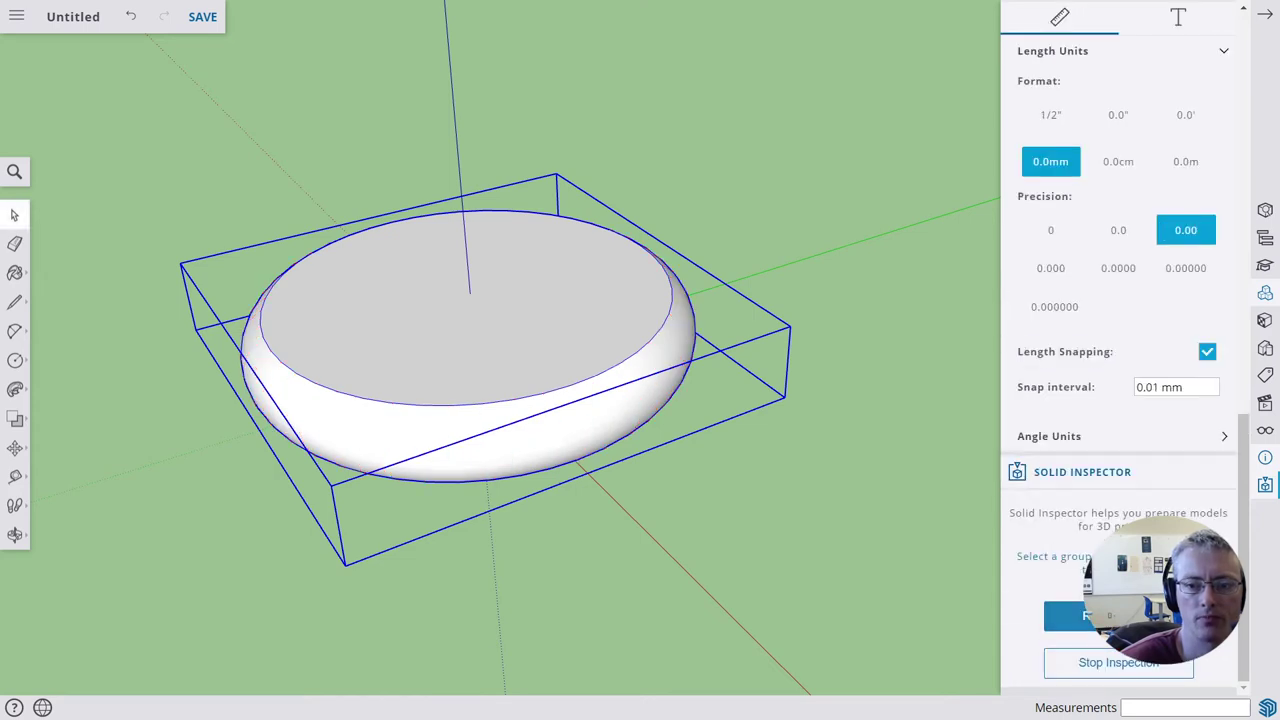
click(1065, 615)
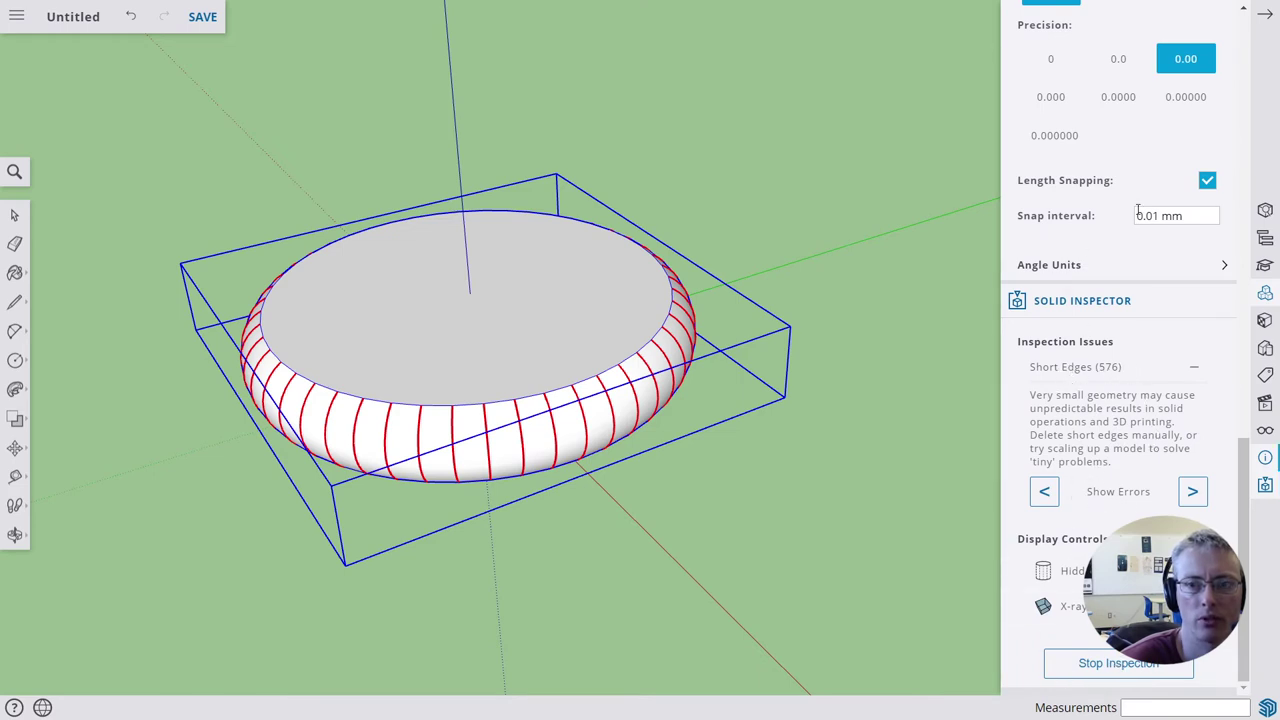
click(1266, 18)
click(895, 455)
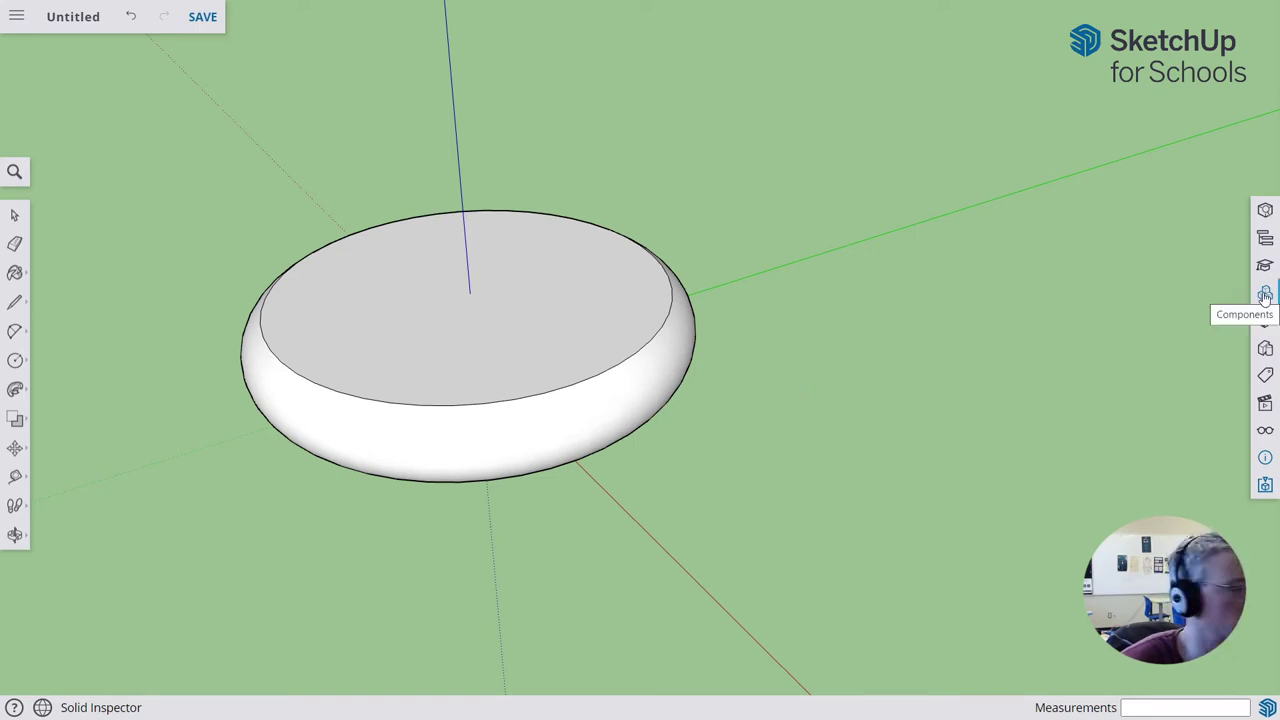
Step: Search 3D Warehouse for "avs phone" and place the AVS Phone model over the disc
click(1265, 295)
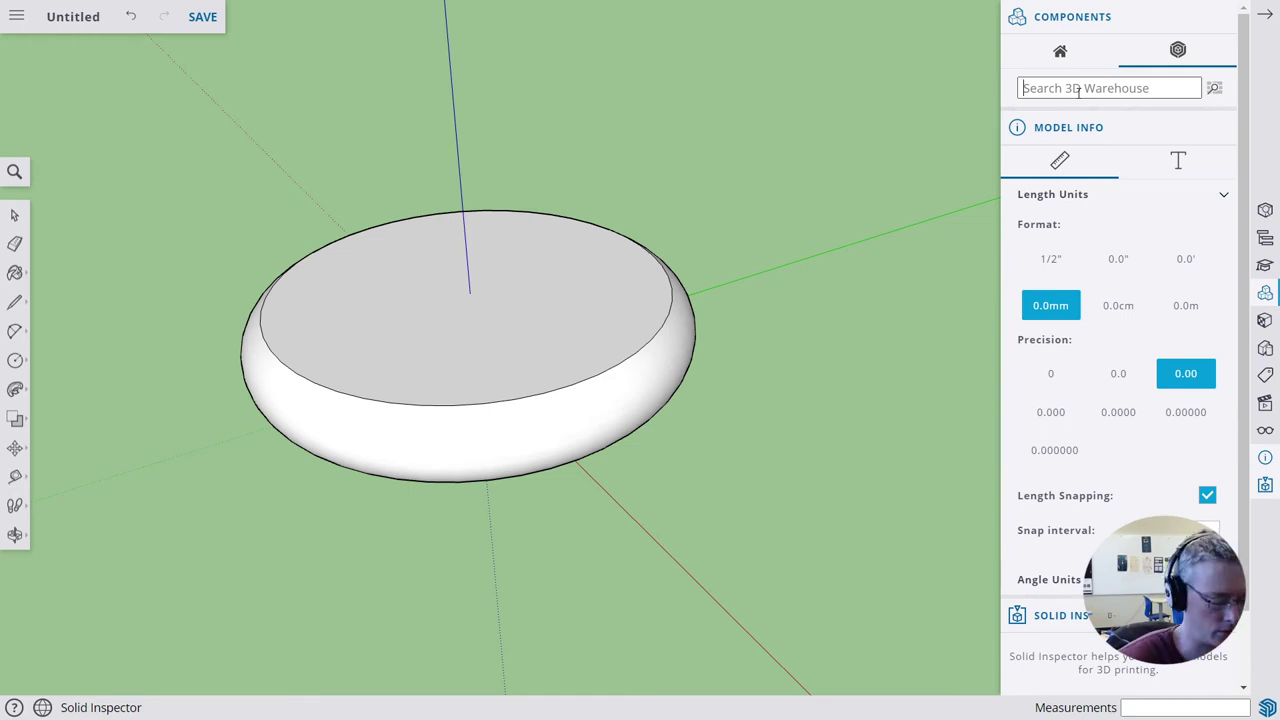
text(avs)
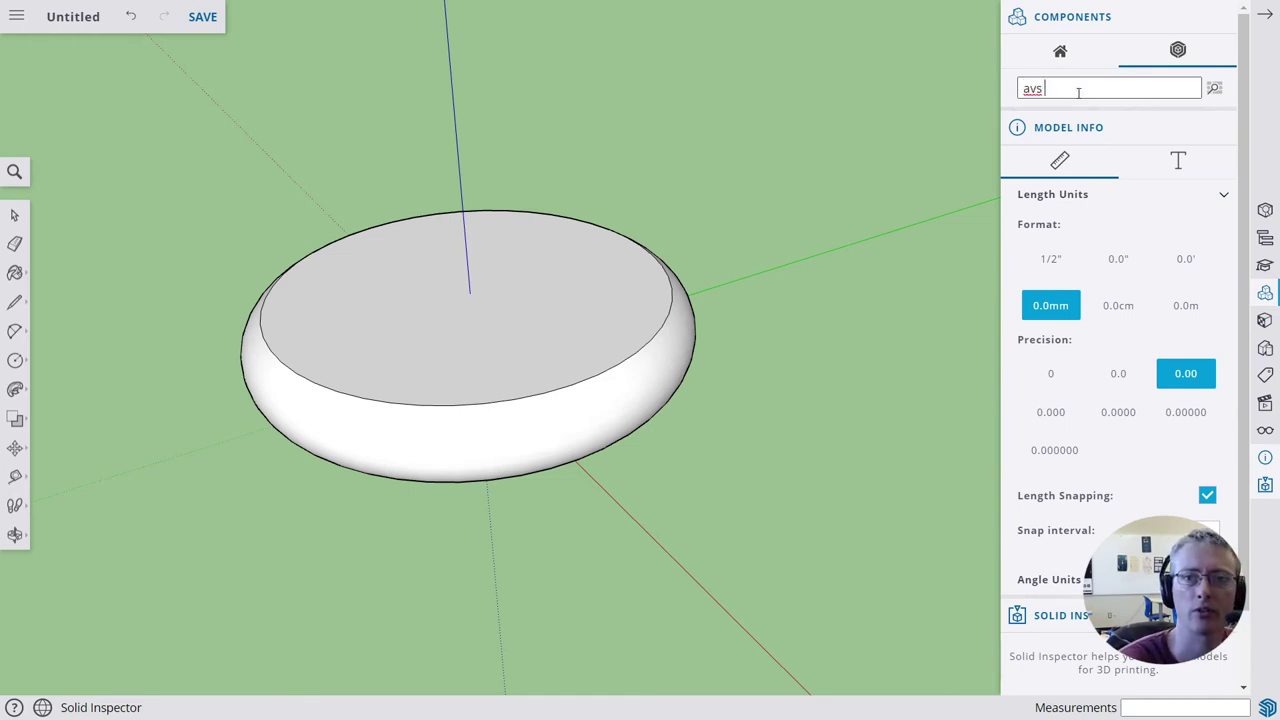
text( phone)
key(Return)
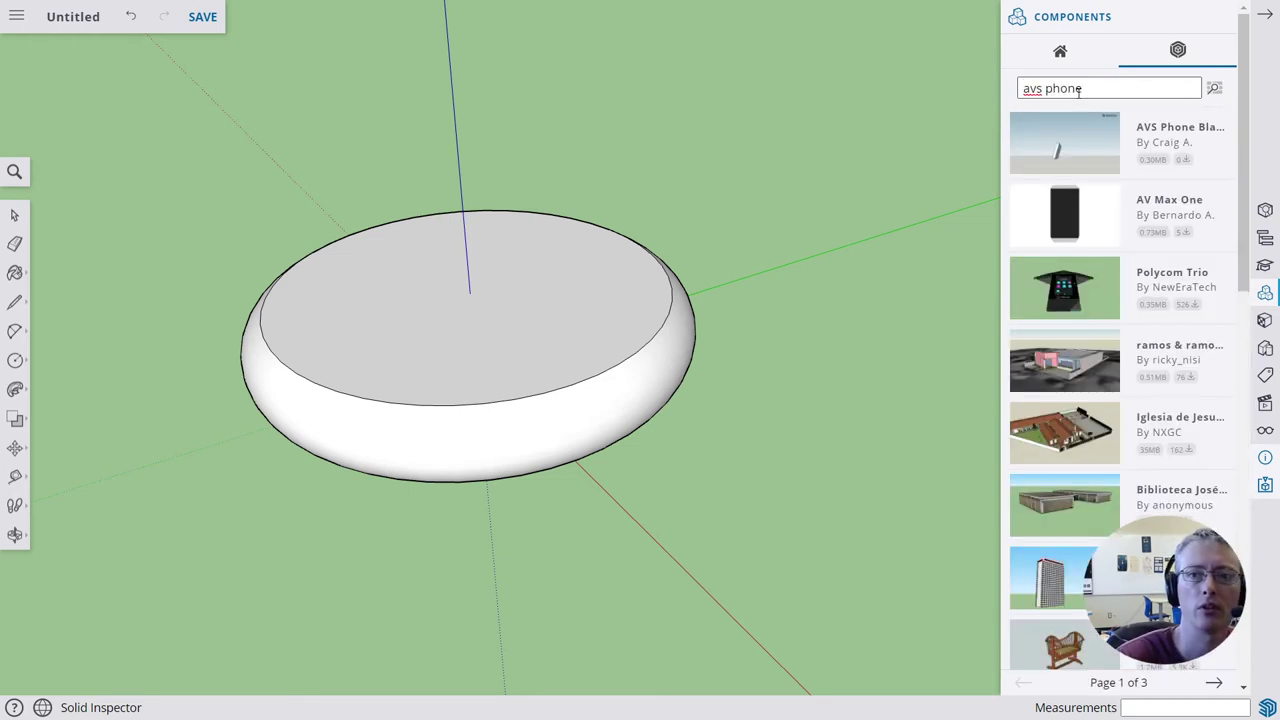
click(1088, 152)
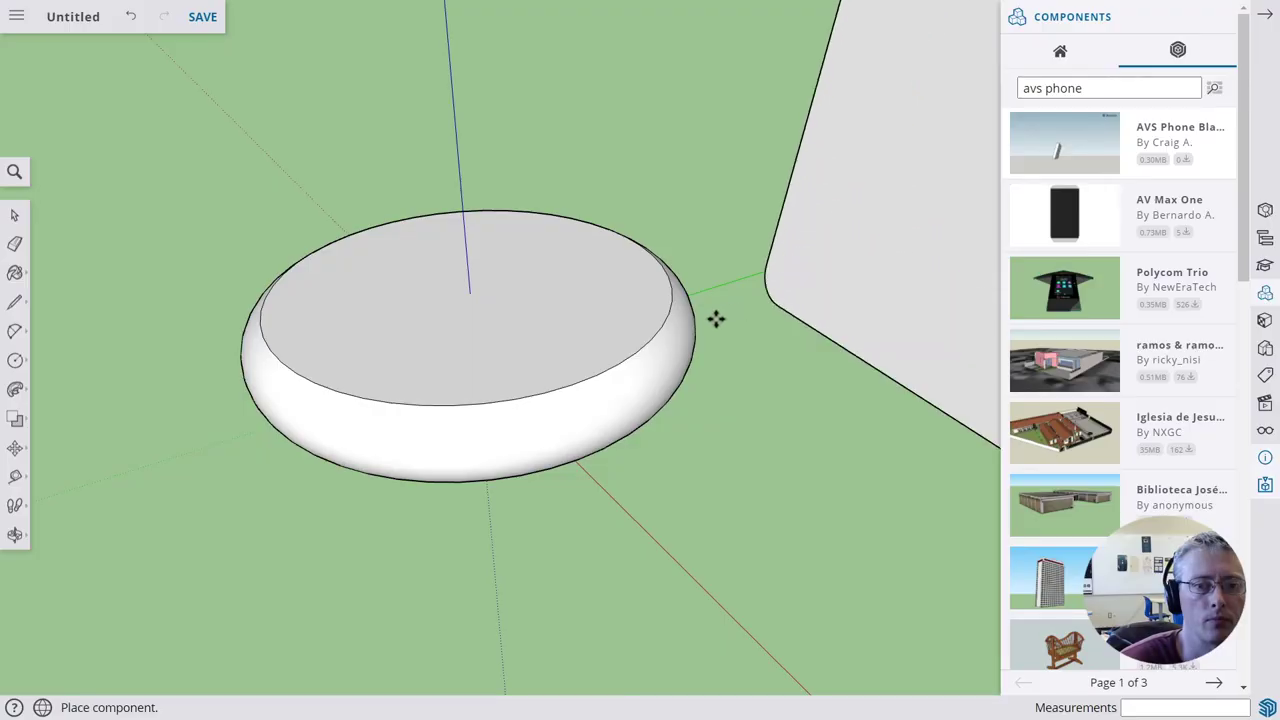
click(405, 216)
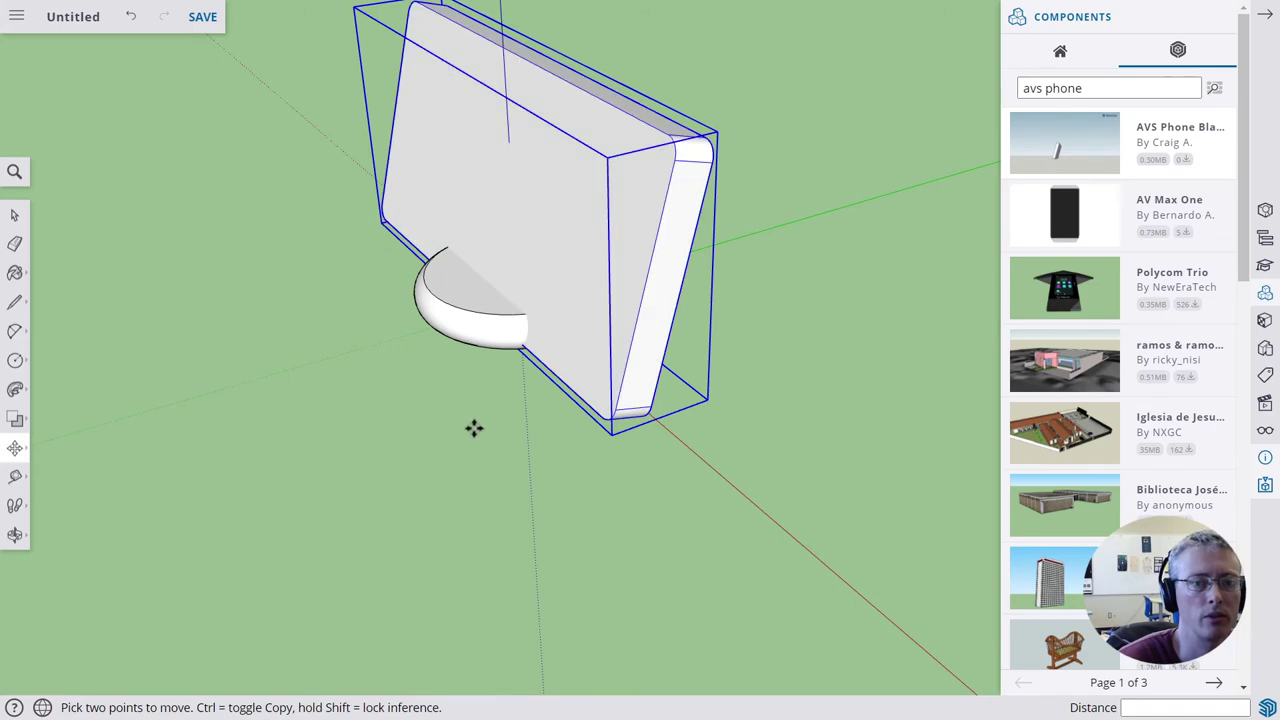
Step: Raise the phone block about 1.8 mm along the blue axis so its lower edge sits within the disc's thickness
middle_drag(822, 420, 355, 298)
middle_drag(262, 362, 472, 205)
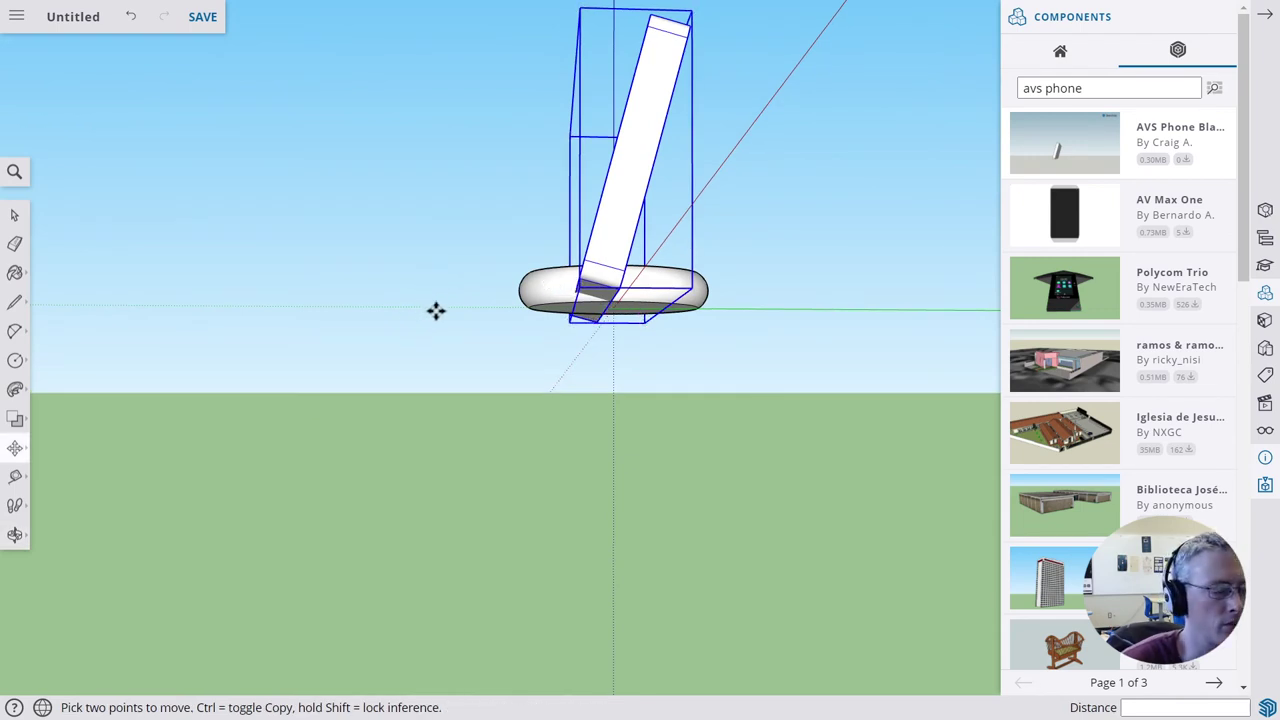
middle_drag(448, 263, 425, 358)
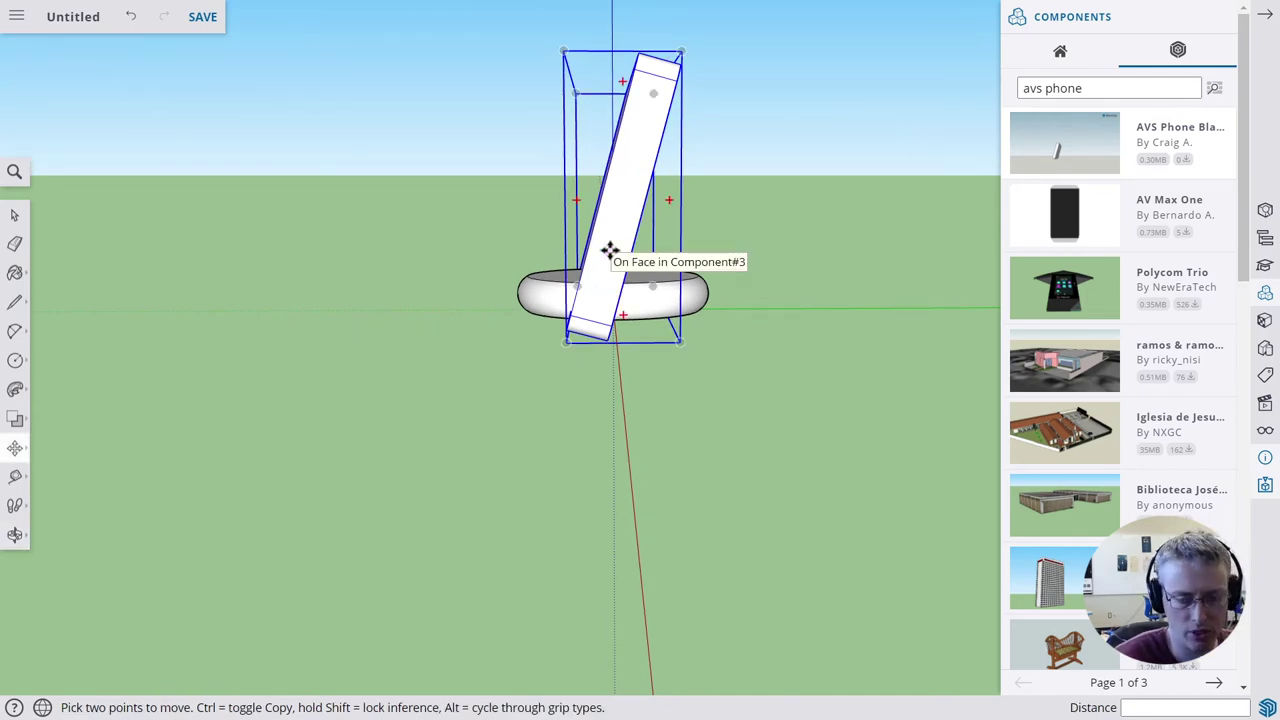
click(609, 249)
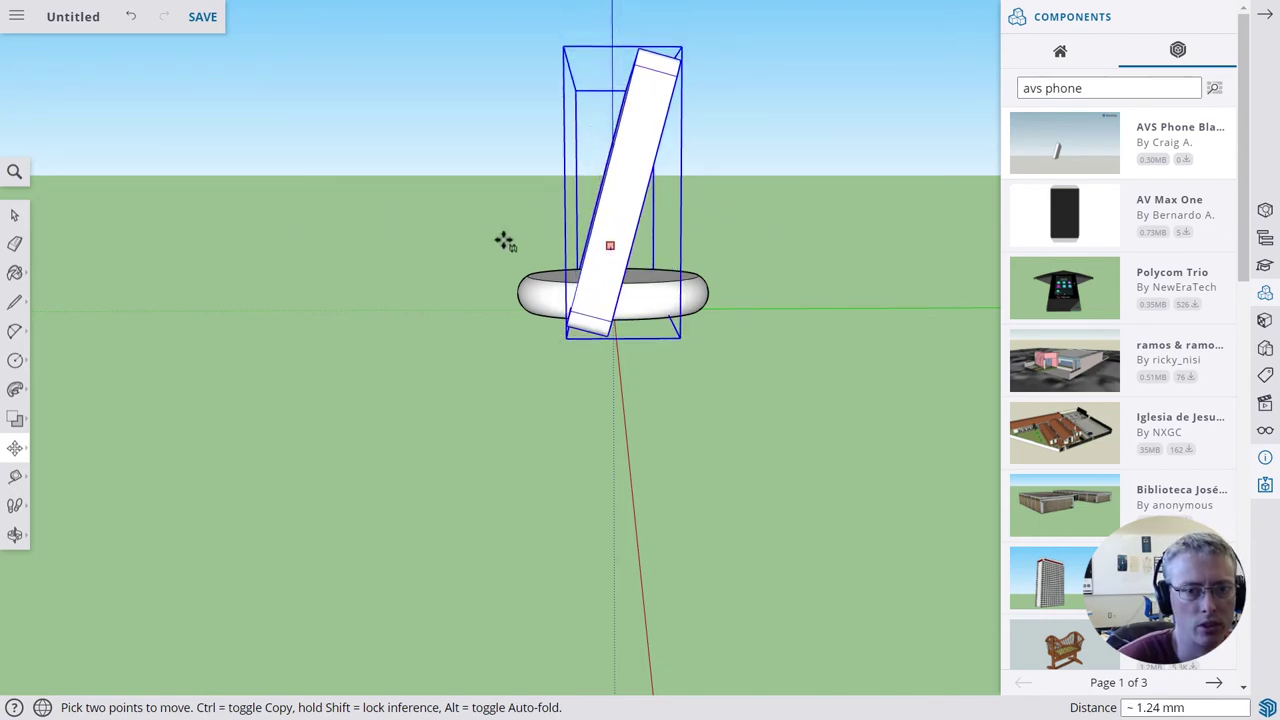
scroll(566, 258, up, 4)
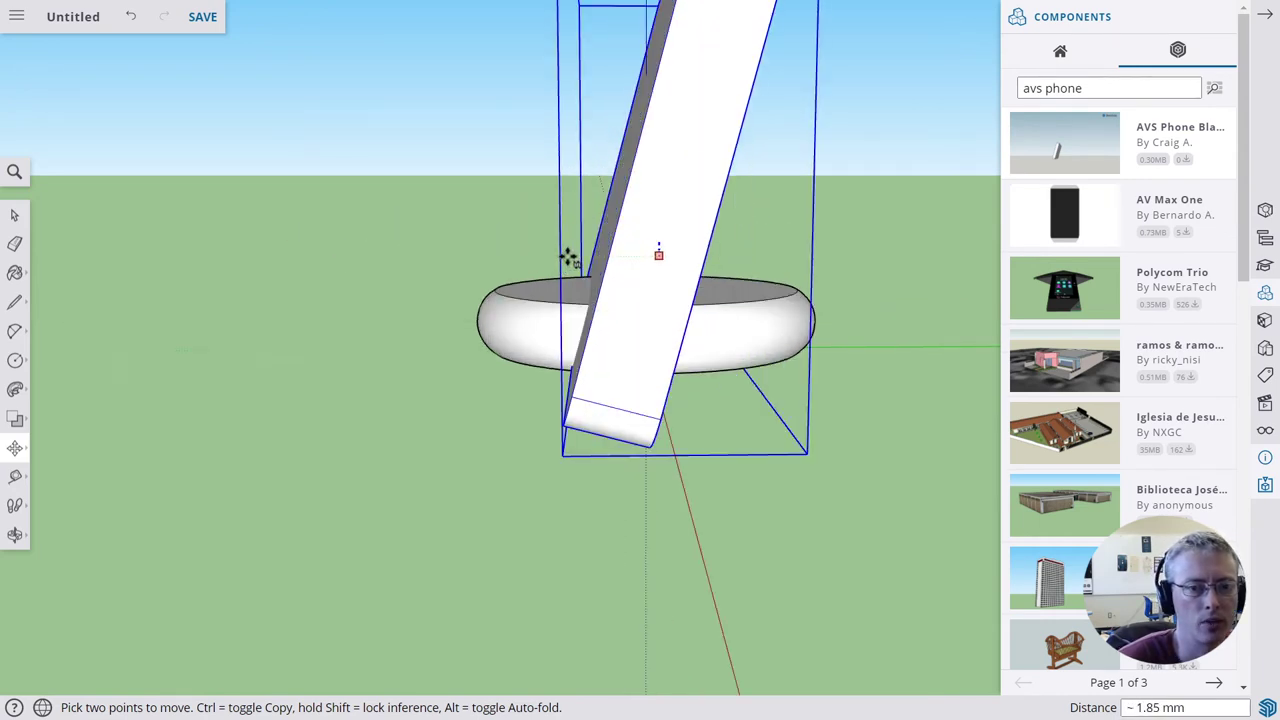
mouse_move(557, 217)
middle_down()
mouse_move(560, 163)
mouse_move(563, 209)
middle_up()
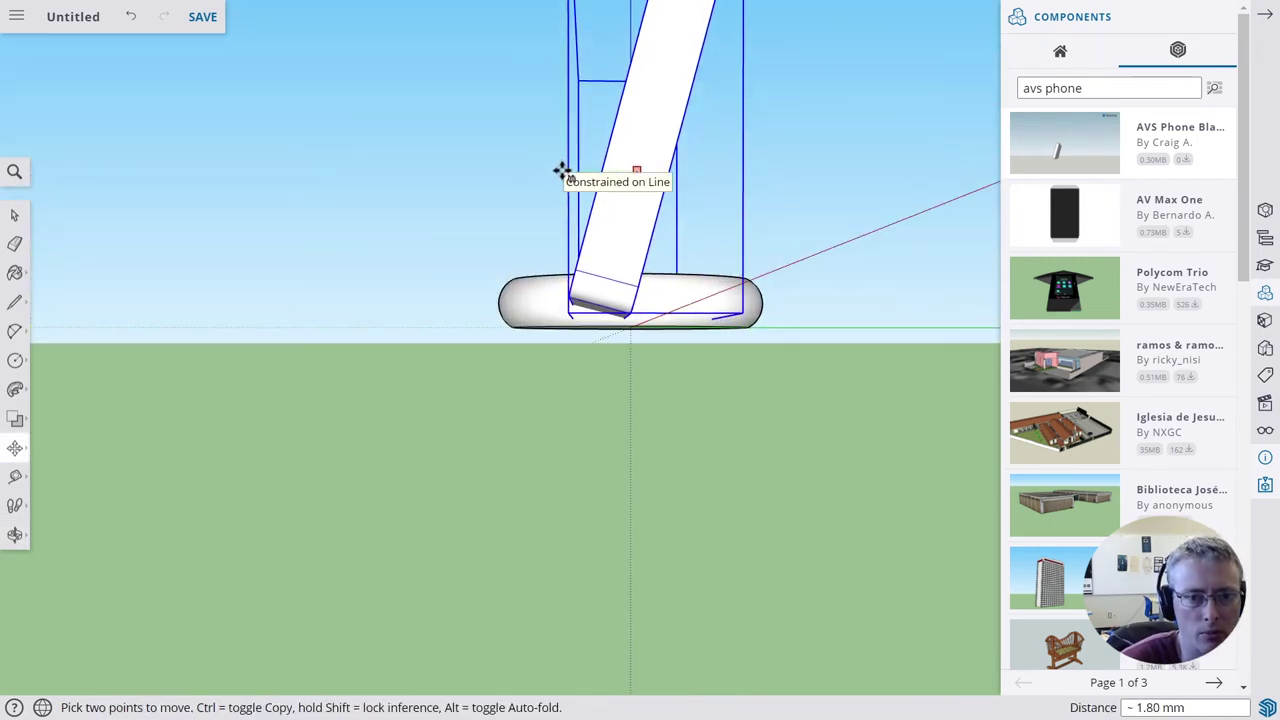
click(562, 170)
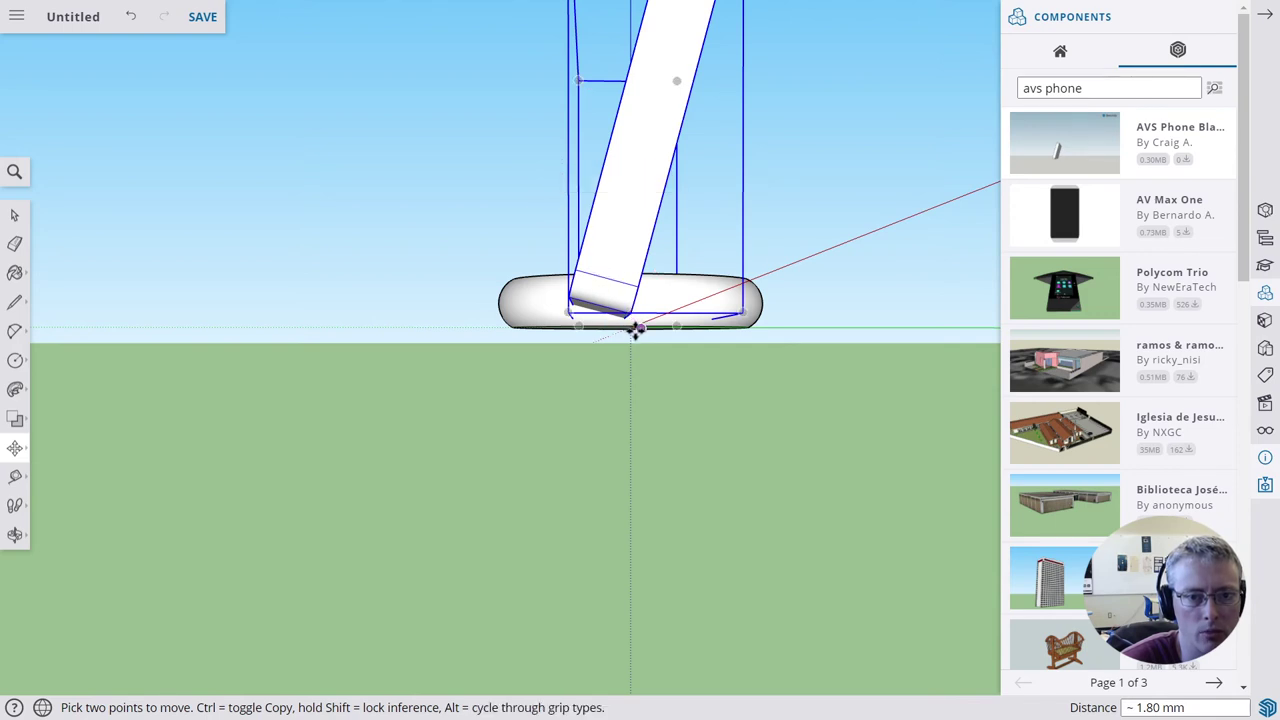
Step: Move the phone block about 17 mm along the green axis in the positive direction
middle_drag(460, 317, 400, 420)
scroll(486, 451, down, 2)
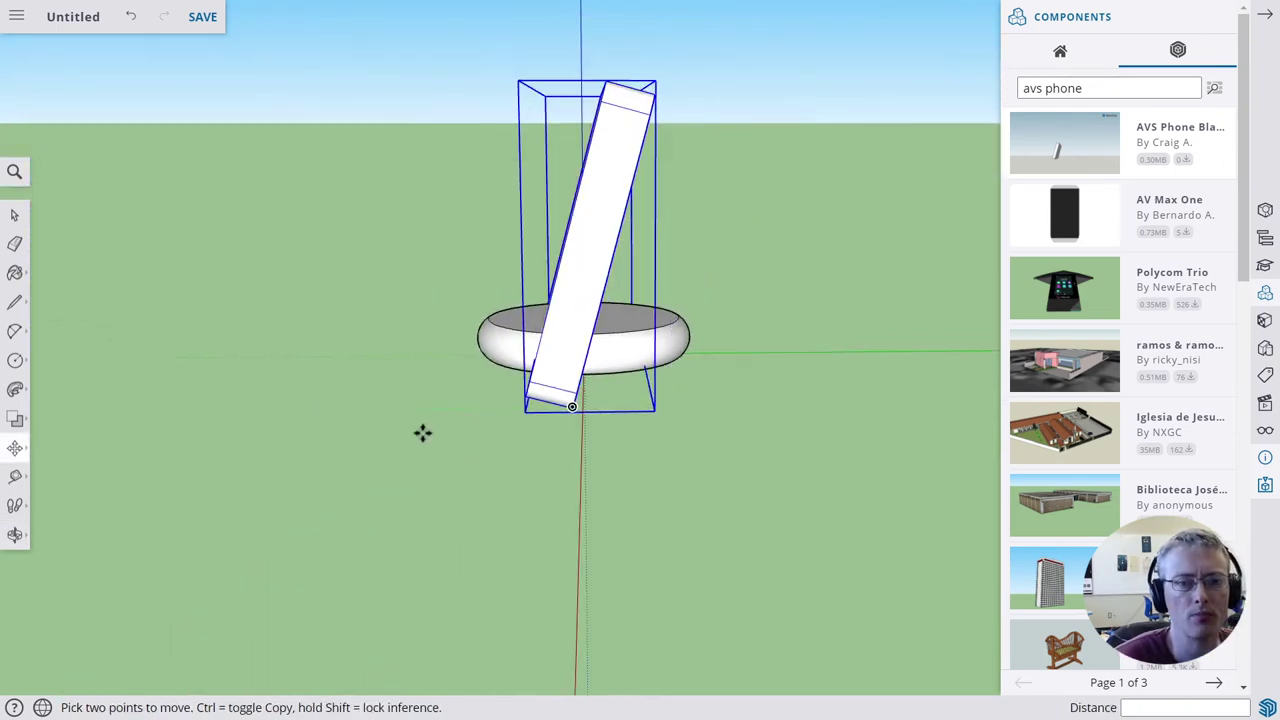
middle_drag(654, 211, 620, 337)
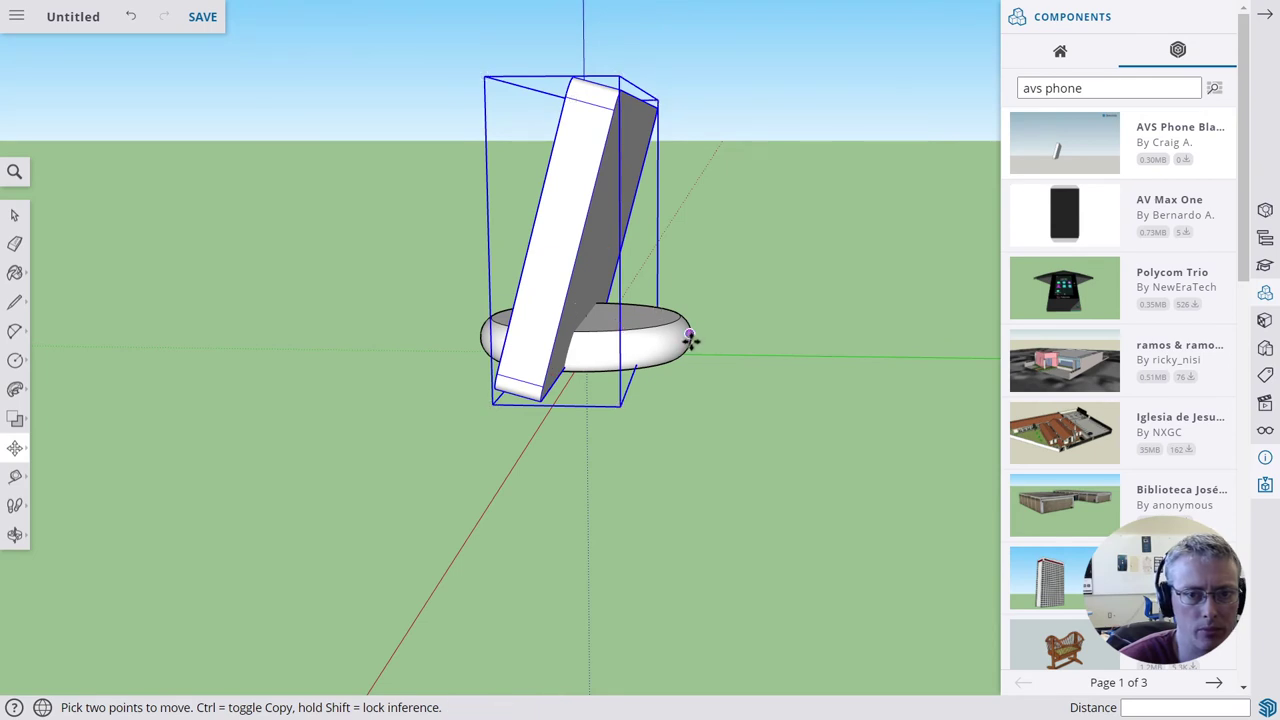
middle_drag(623, 465, 609, 343)
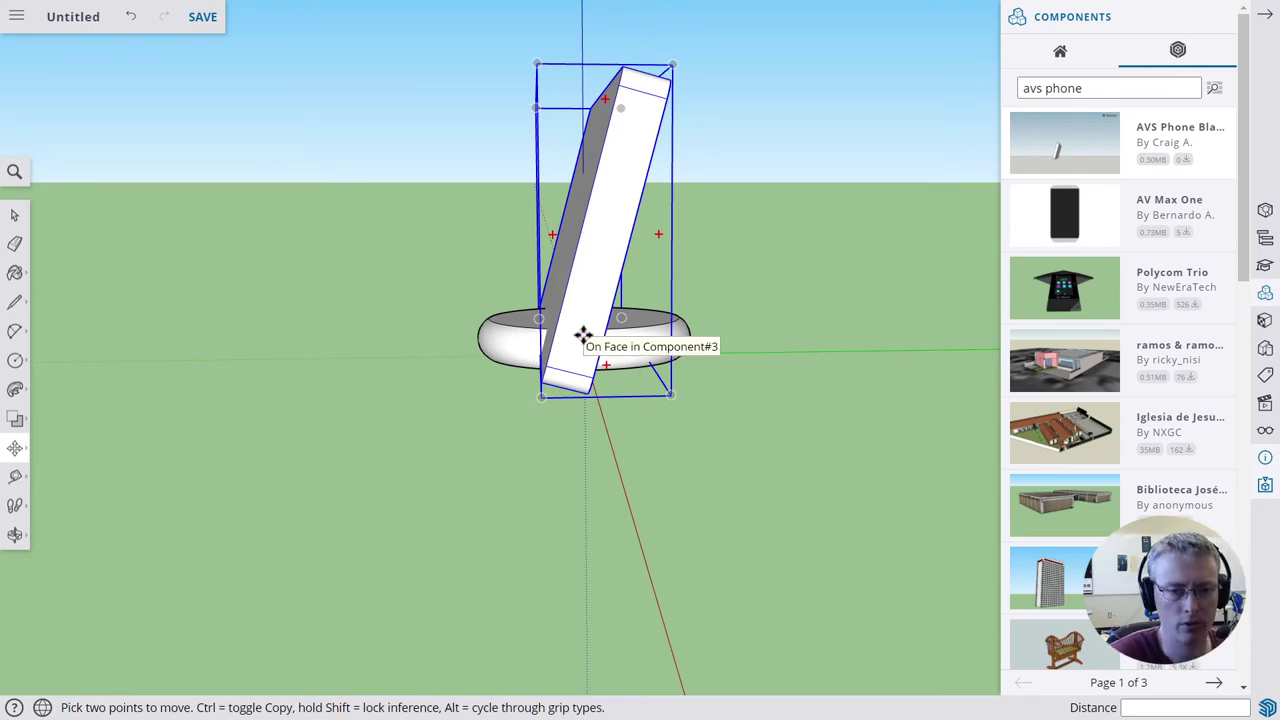
click(583, 335)
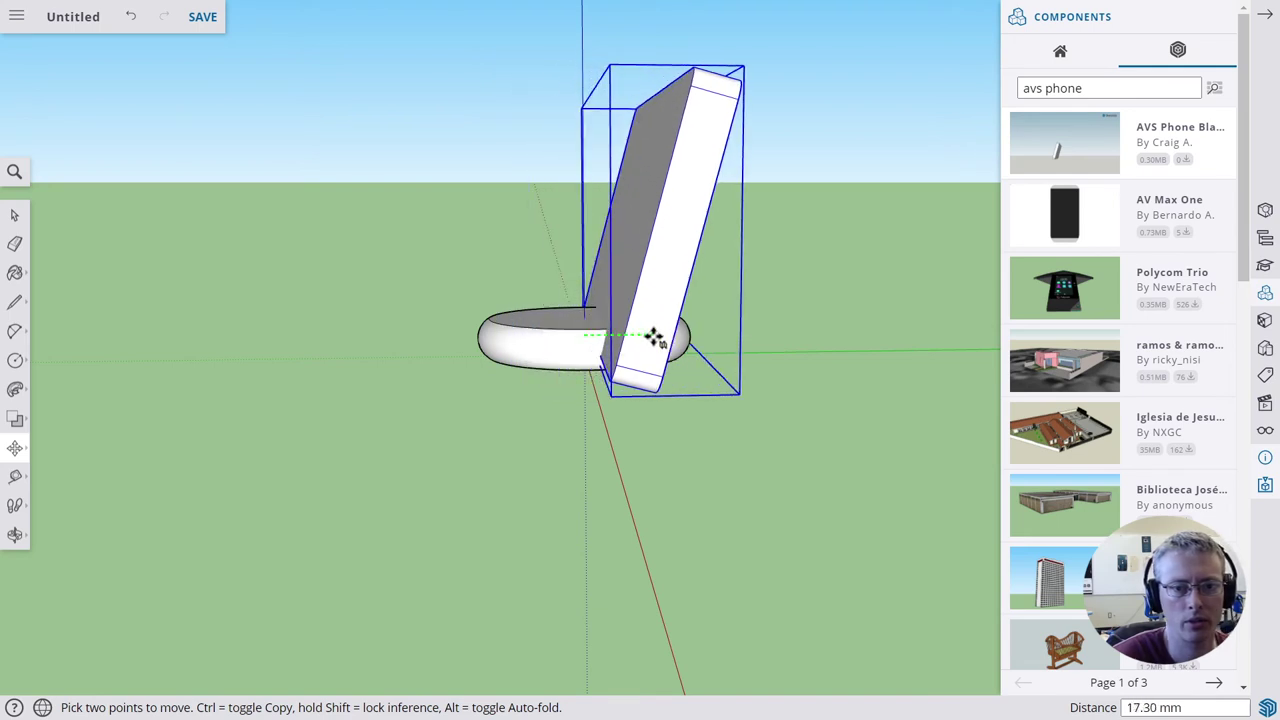
click(655, 345)
Step: Move the phone block about 20 mm in the negative green direction, back over the disc
middle_drag(794, 418, 711, 369)
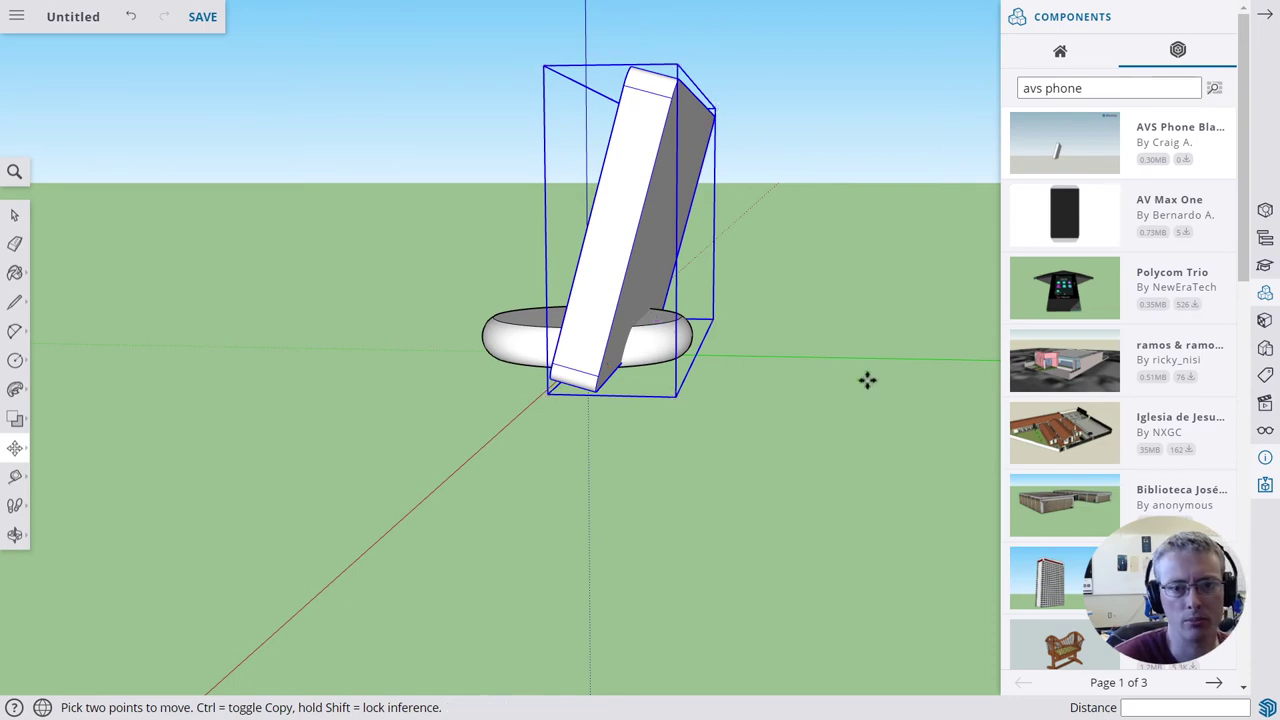
middle_drag(620, 440, 651, 343)
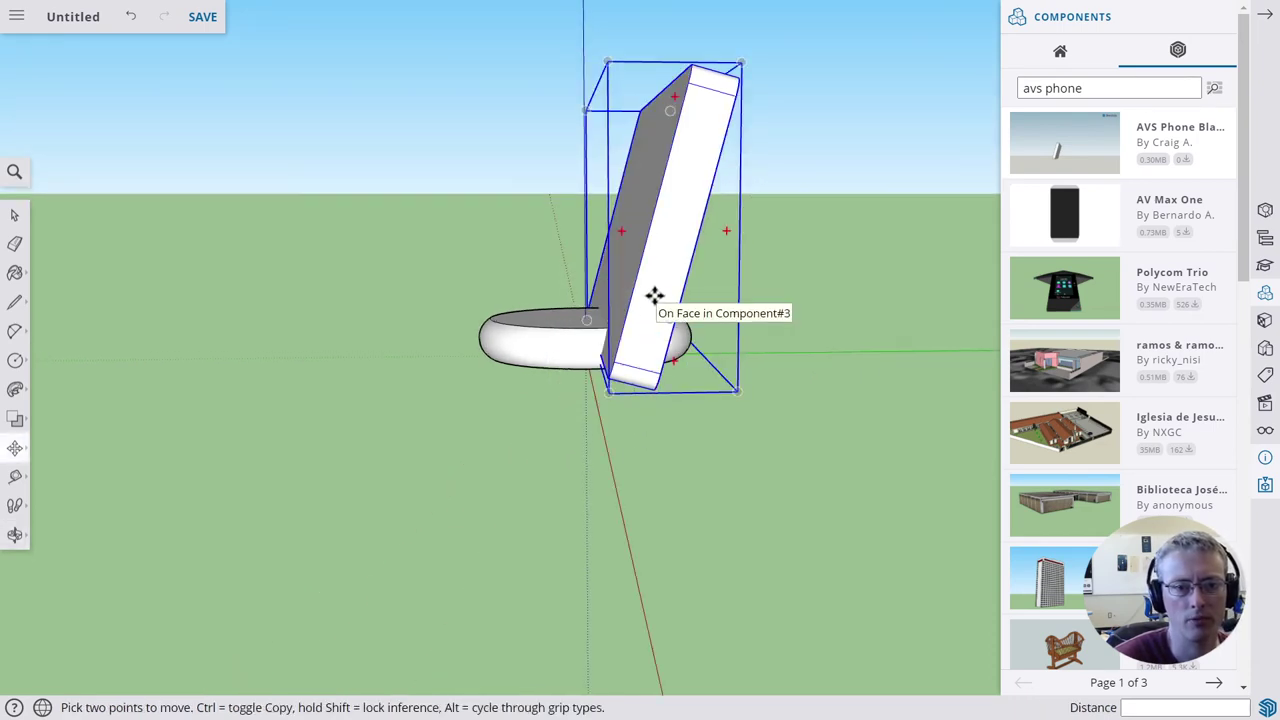
click(660, 295)
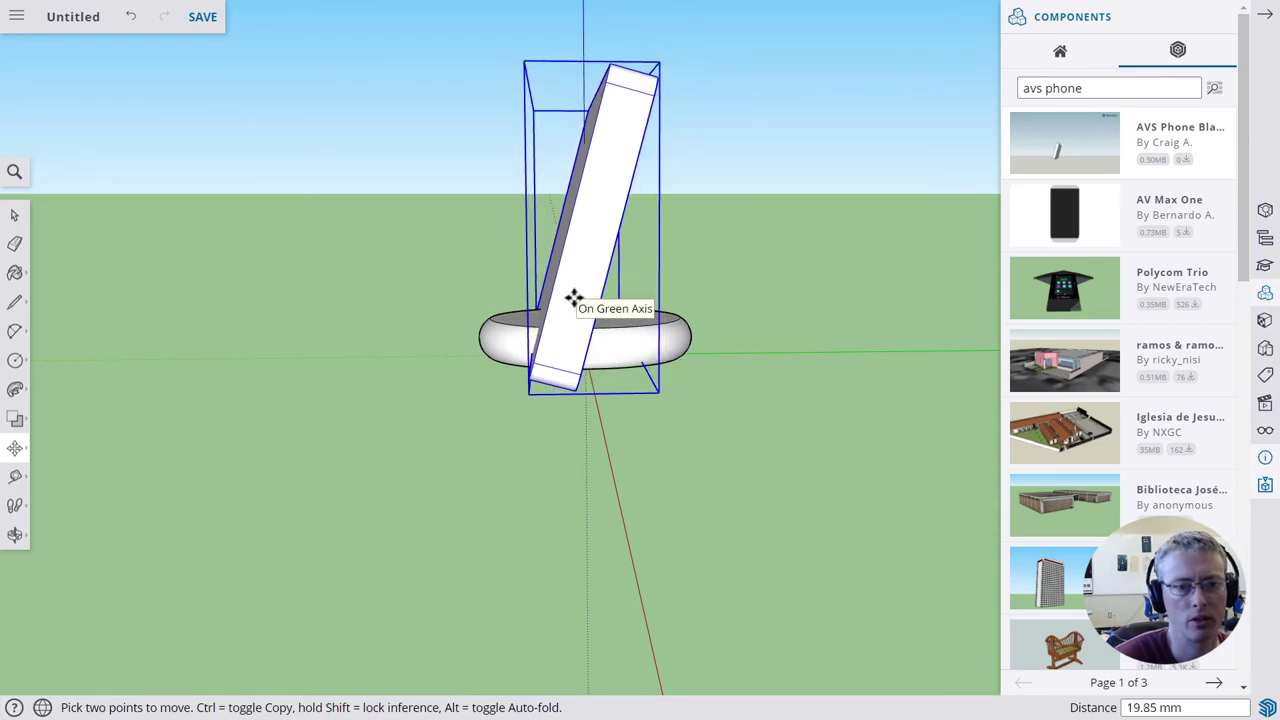
click(571, 297)
middle_drag(523, 463, 505, 419)
key(space)
Step: Explode the outer component of the imported phone block
middle_drag(386, 396, 690, 323)
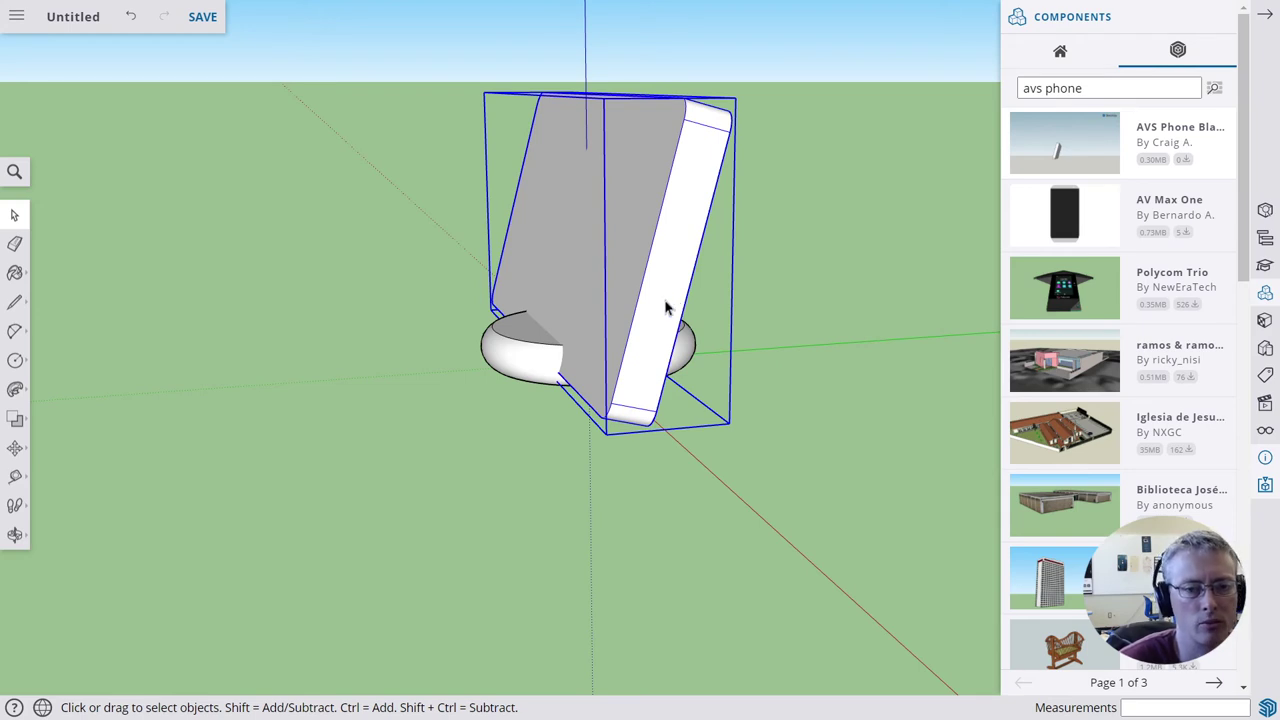
right_click(666, 263)
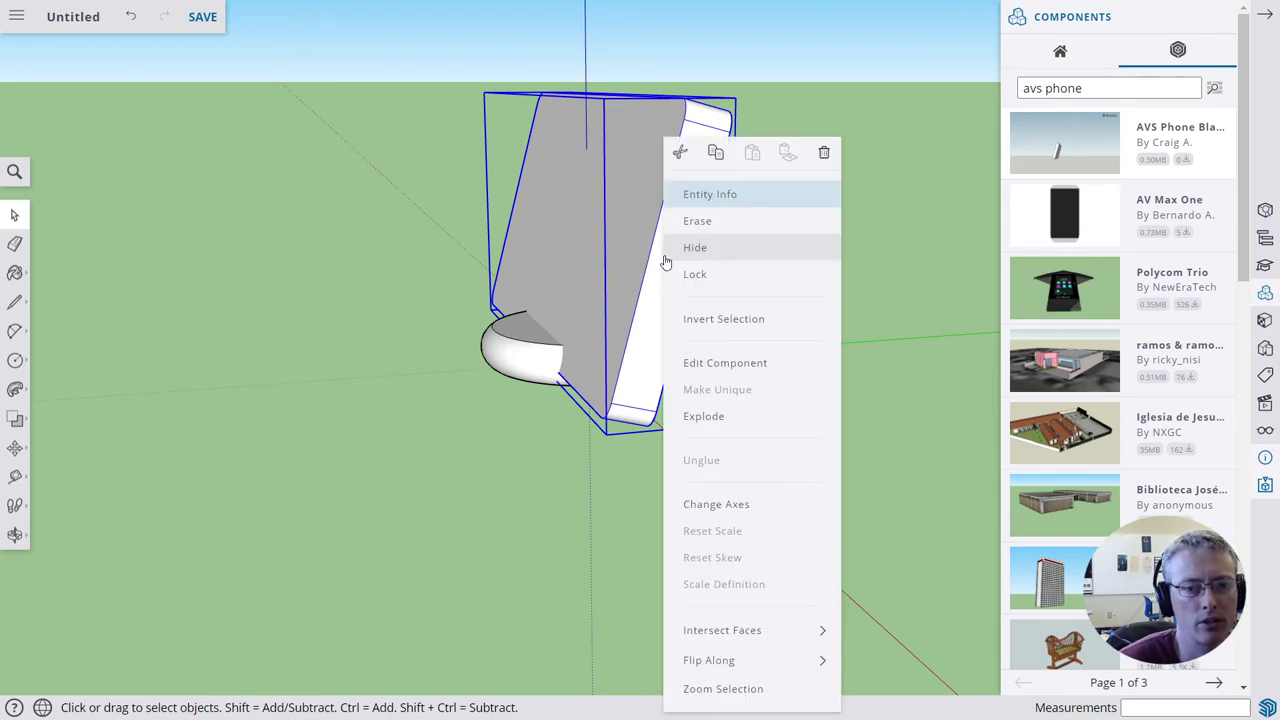
click(512, 580)
click(660, 300)
right_click(660, 290)
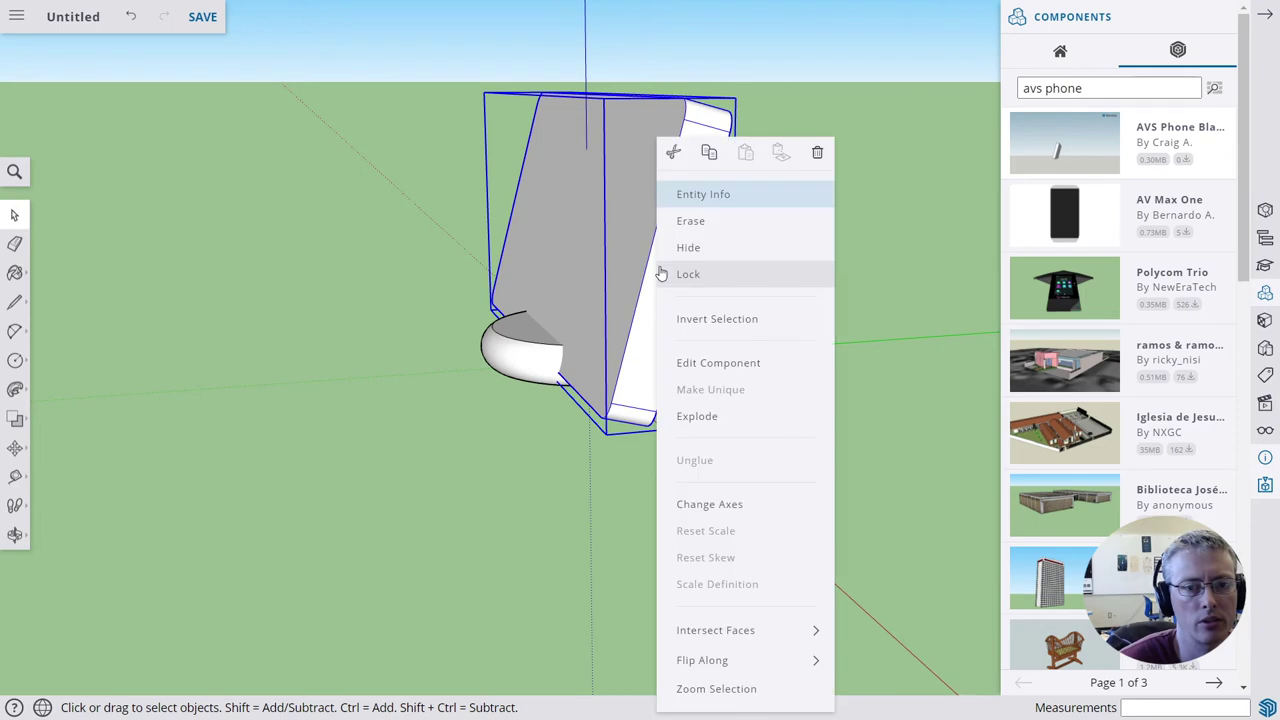
click(697, 417)
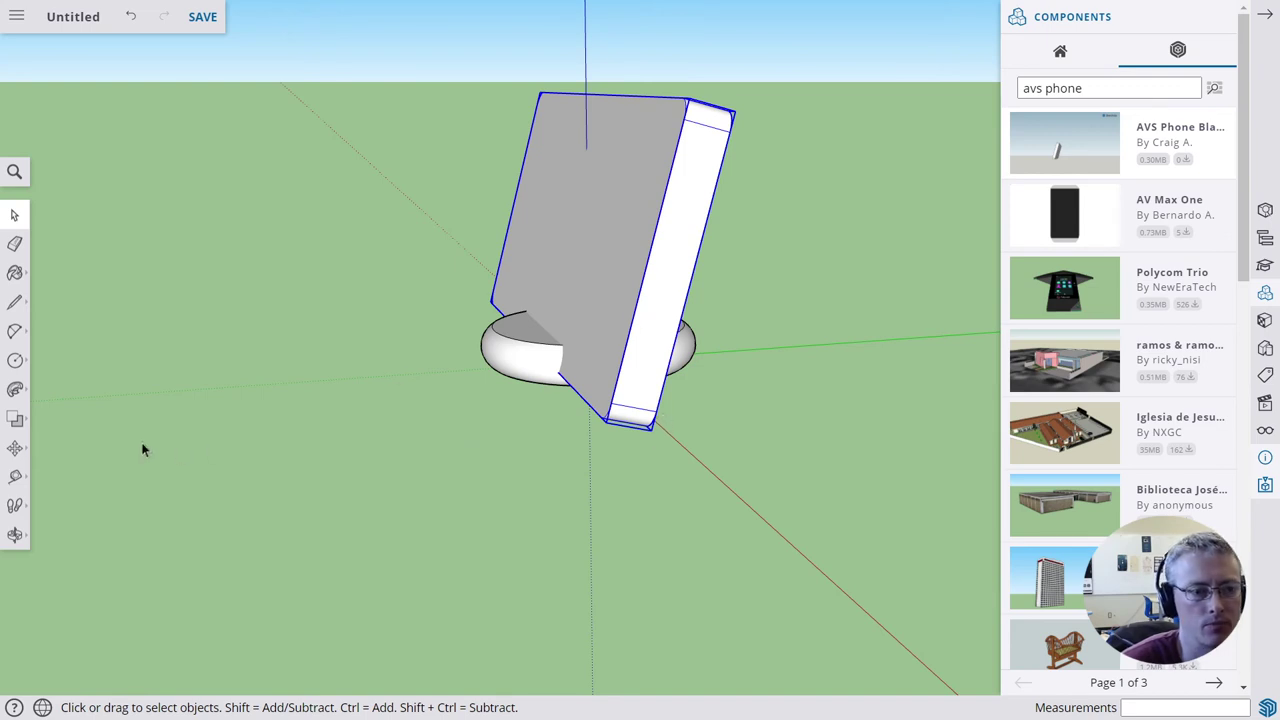
Step: Subtract the tilted phone block from the rounded disc
click(319, 360)
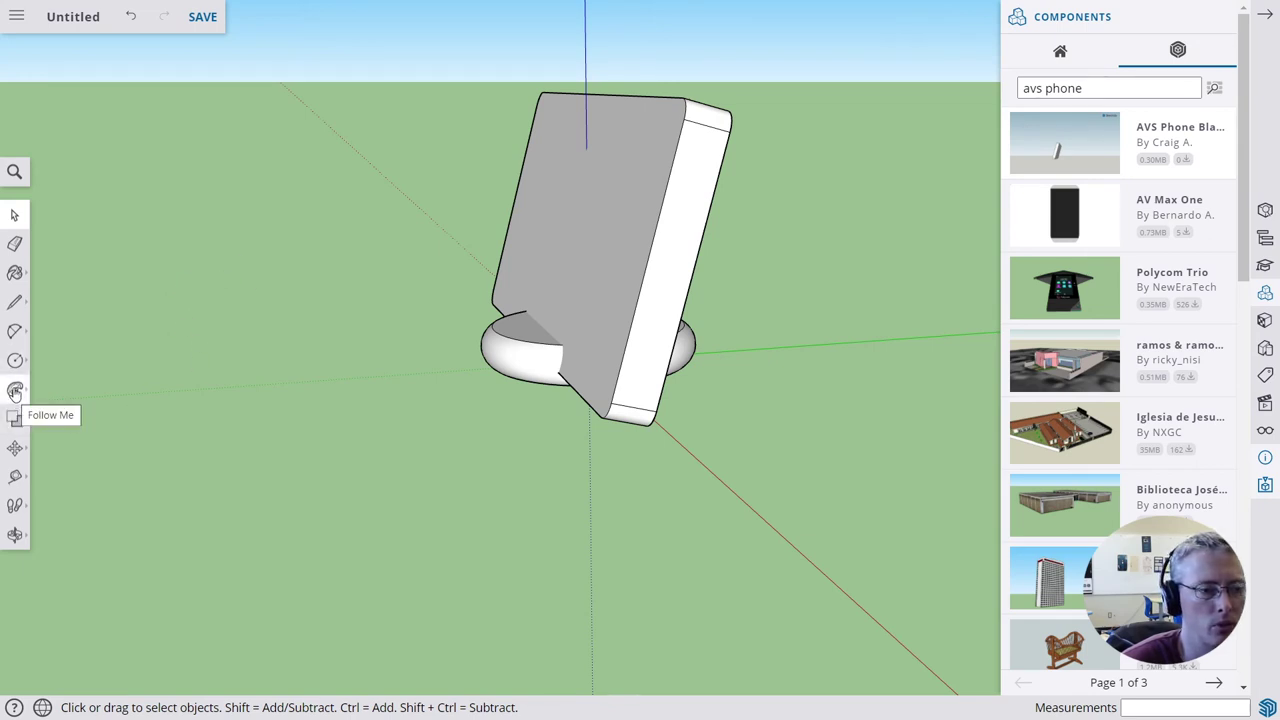
click(15, 422)
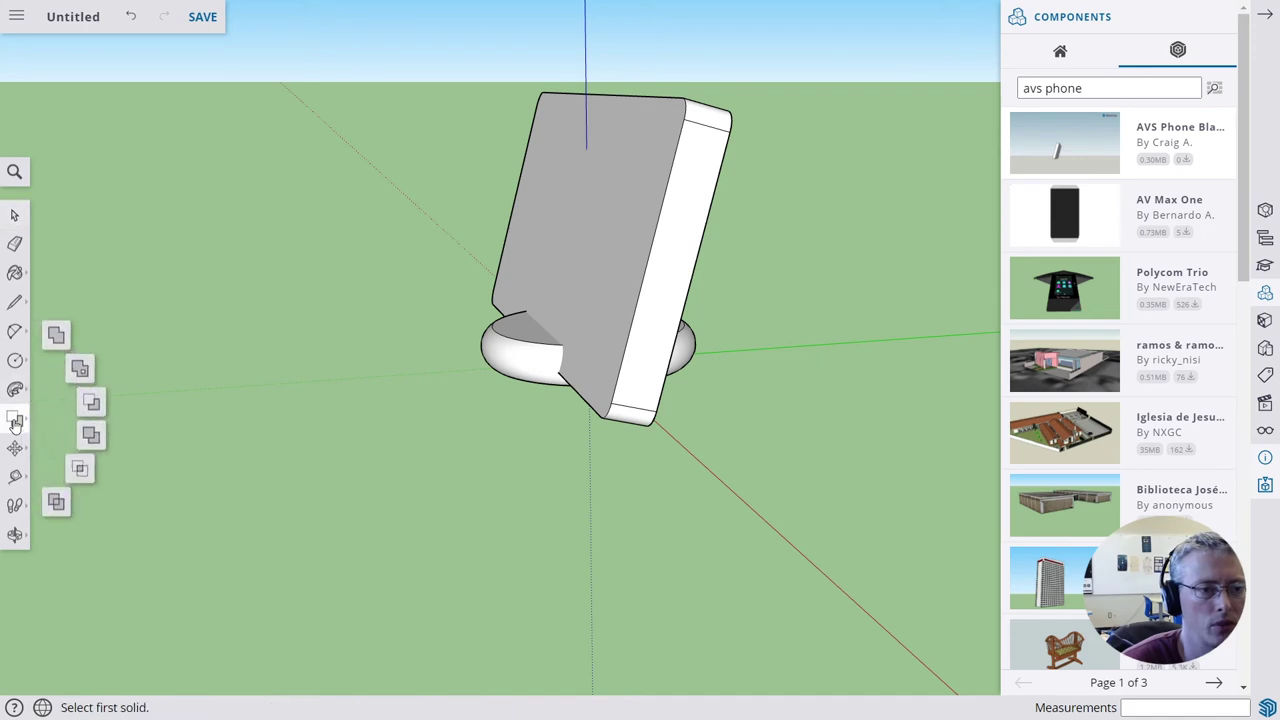
click(91, 403)
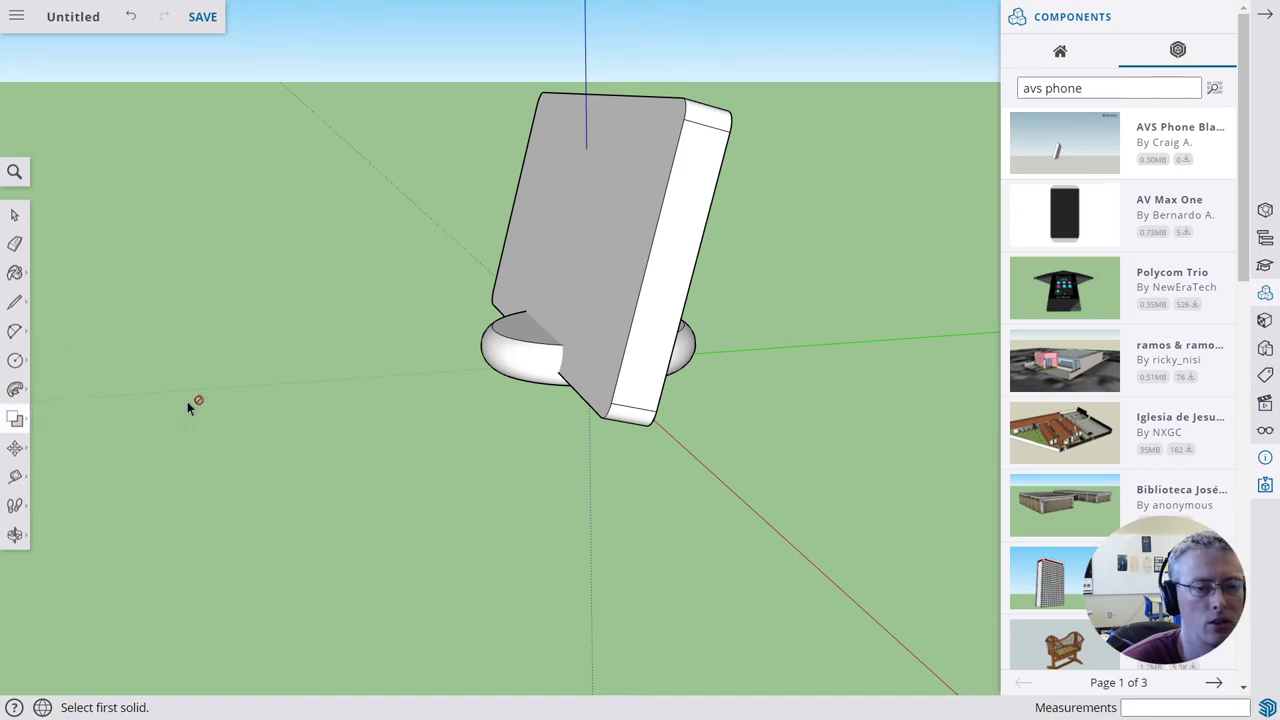
click(621, 231)
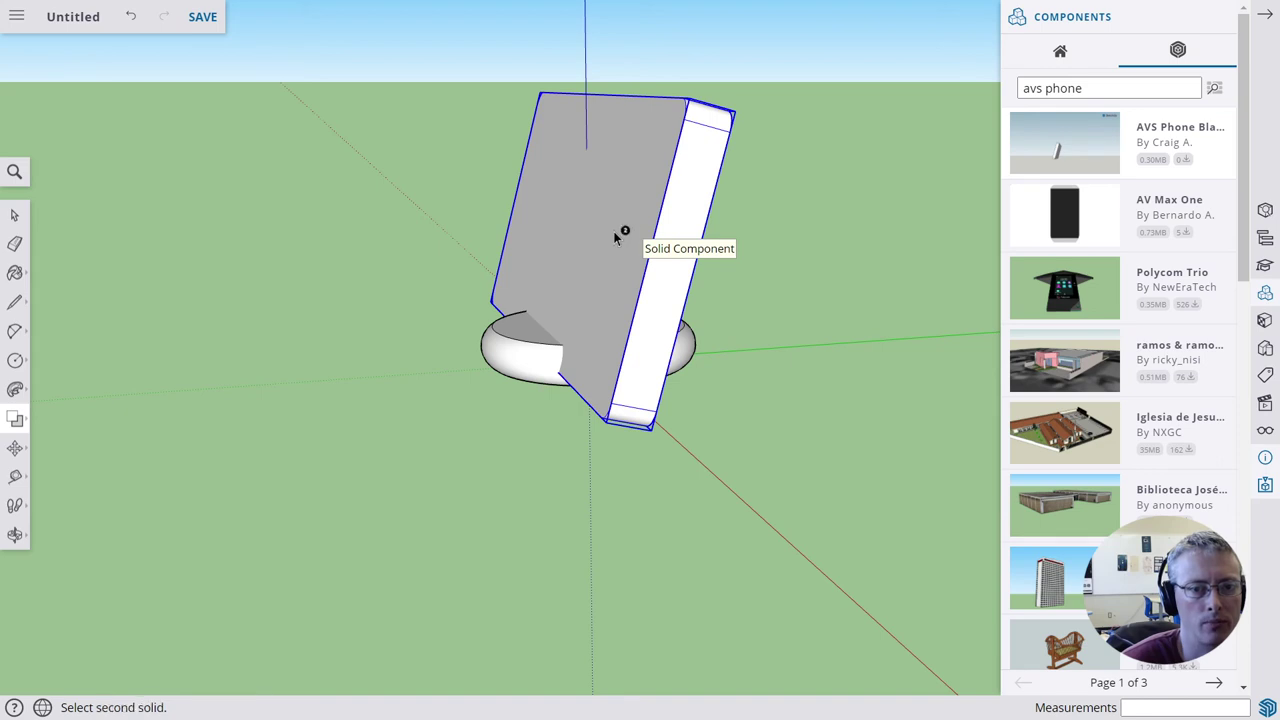
click(521, 342)
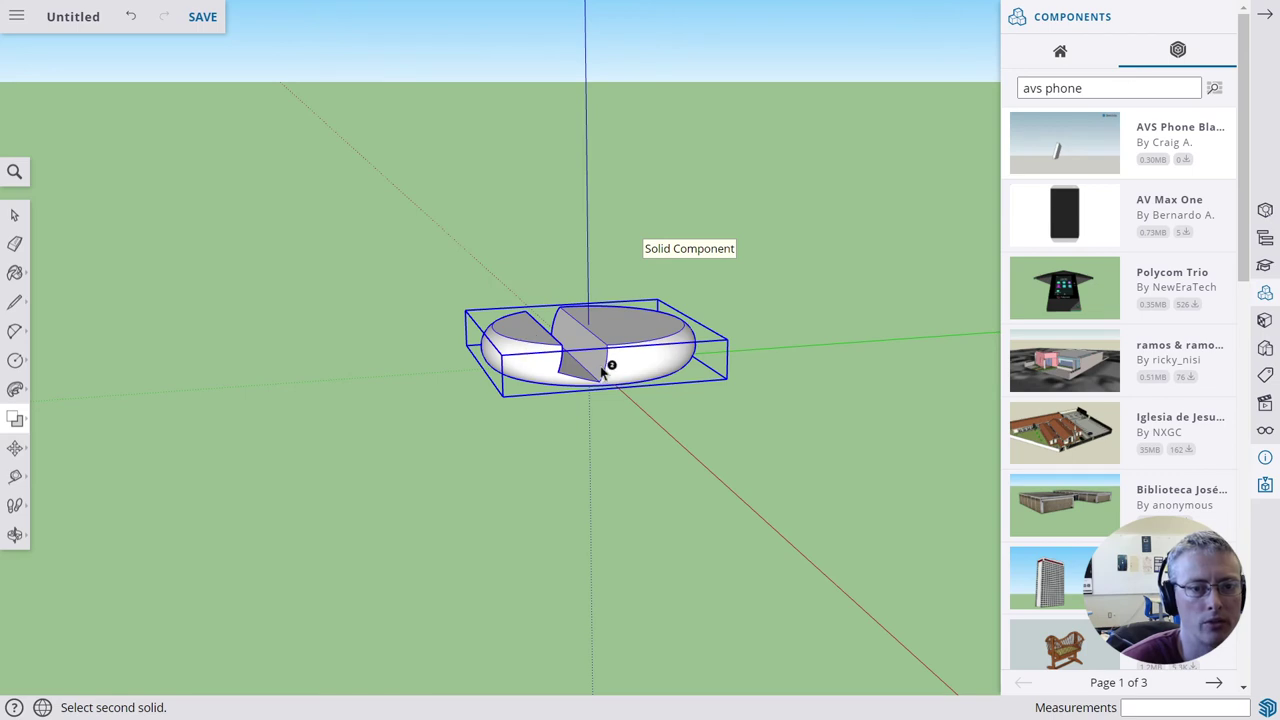
middle_drag(677, 475, 466, 460)
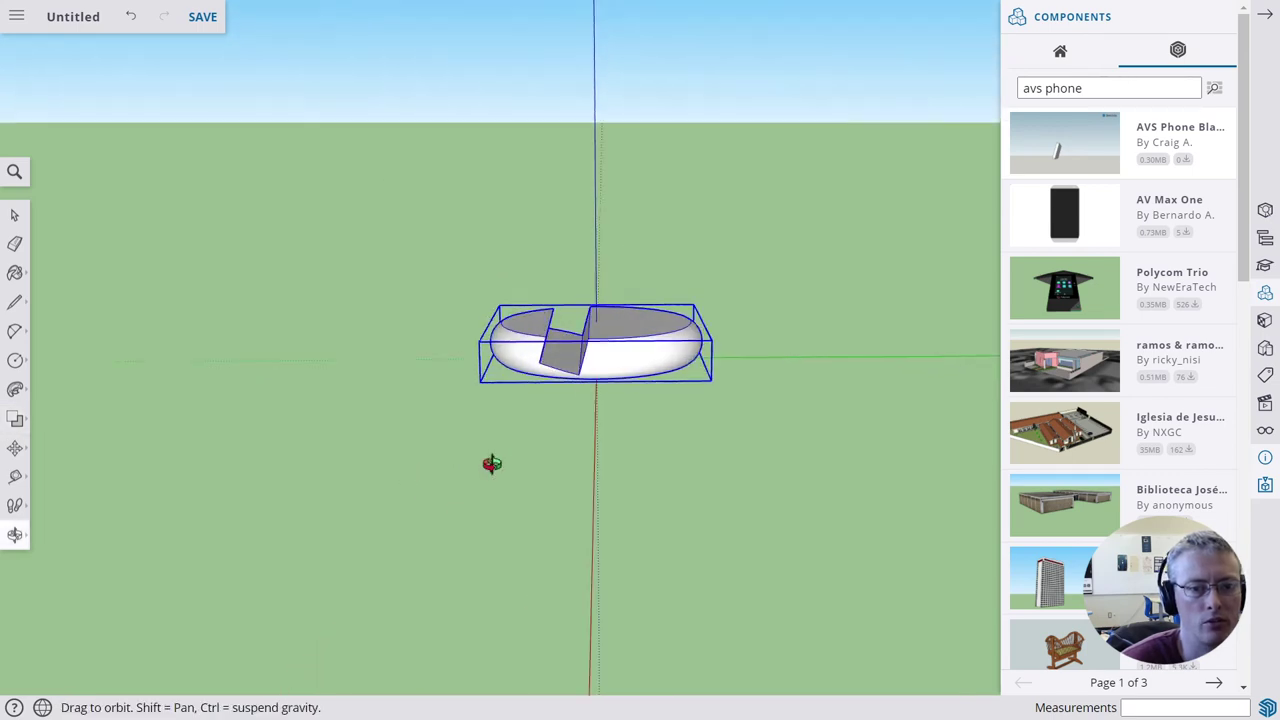
key(f)
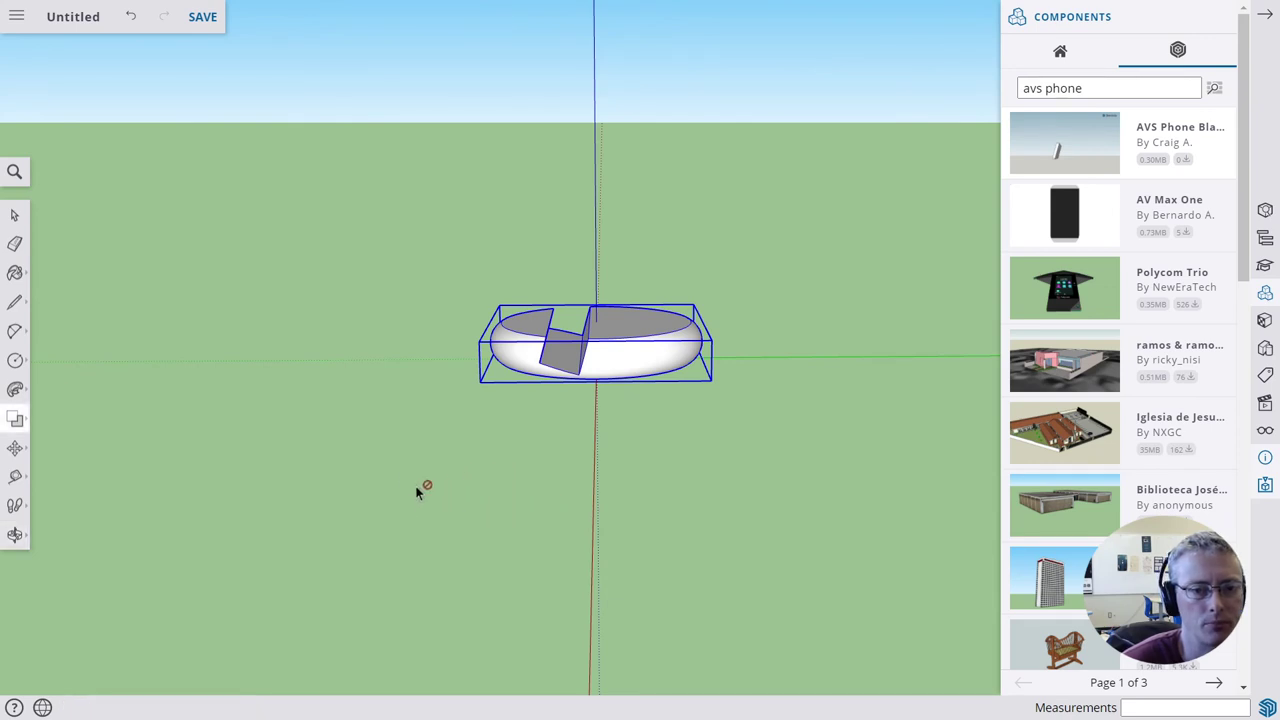
middle_drag(418, 492, 618, 490)
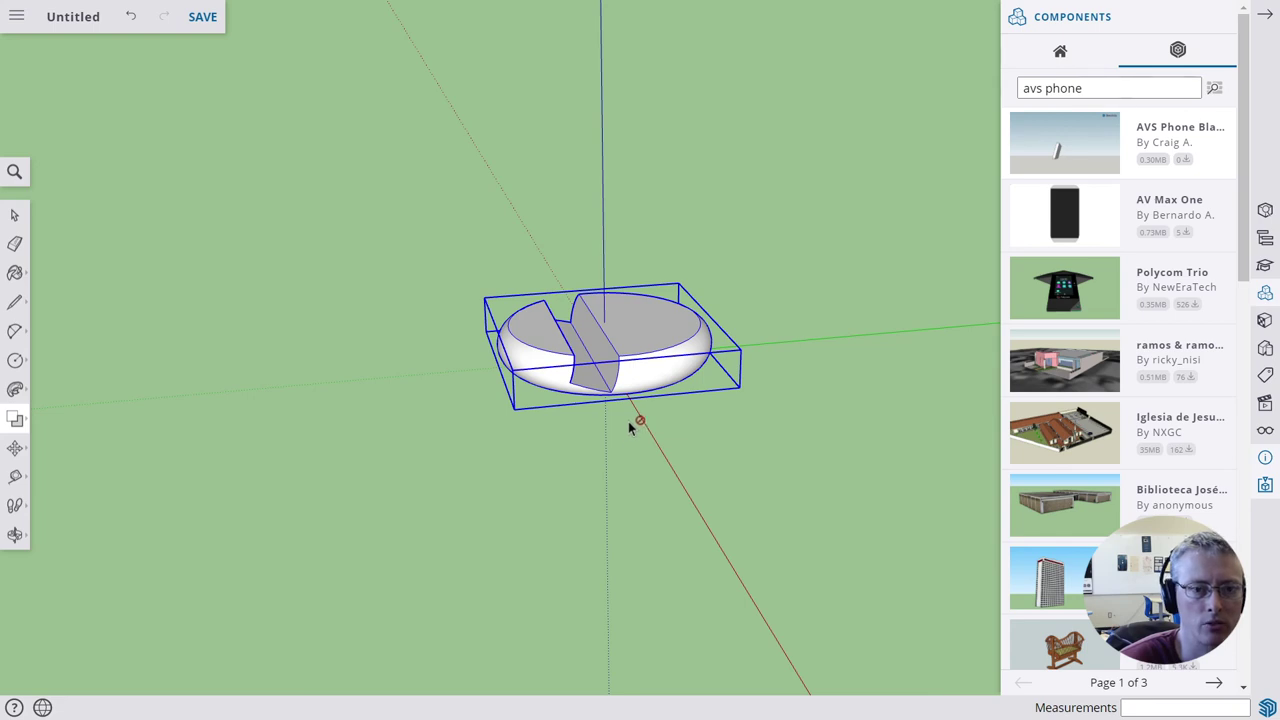
Step: Open the slotted disc for editing and offset the outline of its larger top face inward by 2 mm
key(space)
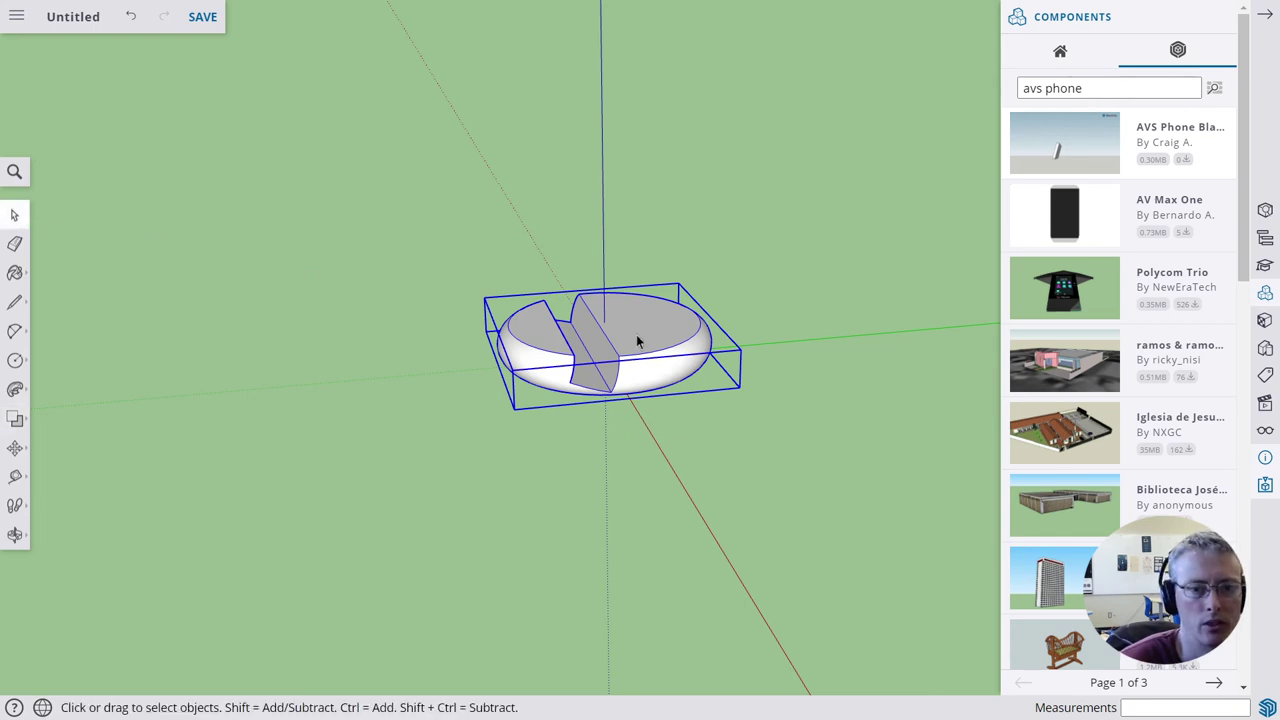
key(ctrl+z)
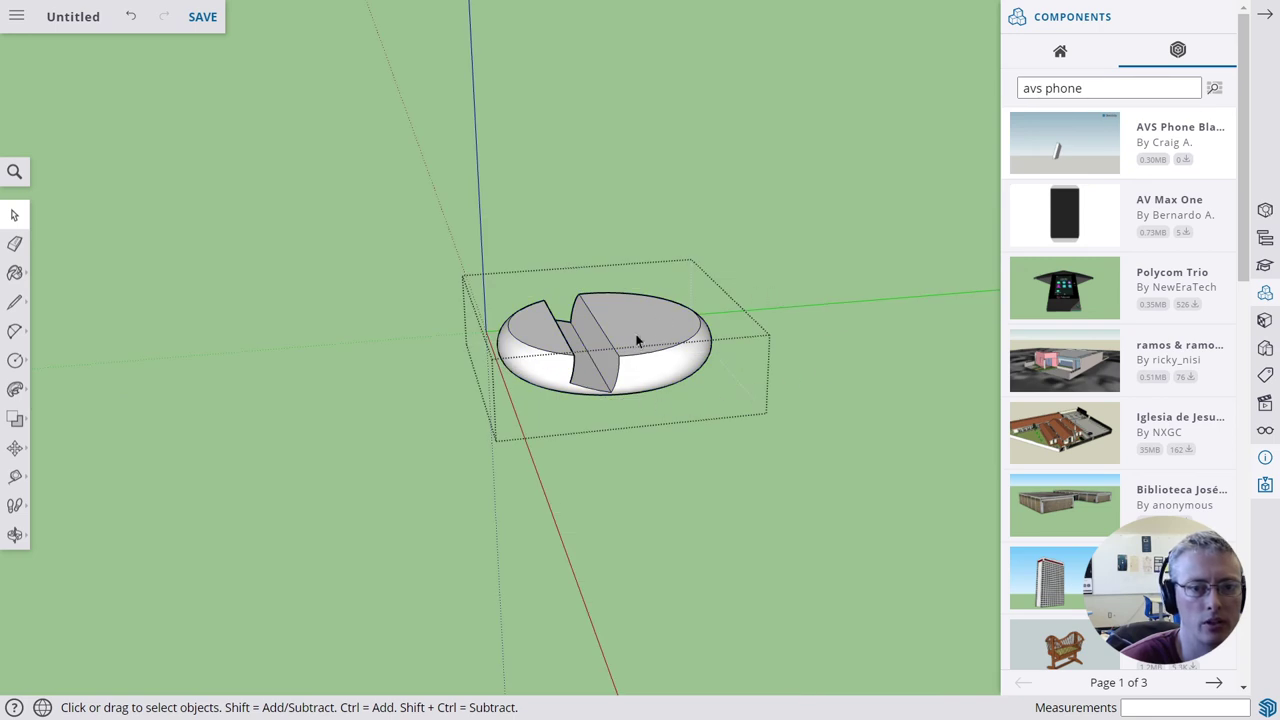
scroll(668, 322, up, 5)
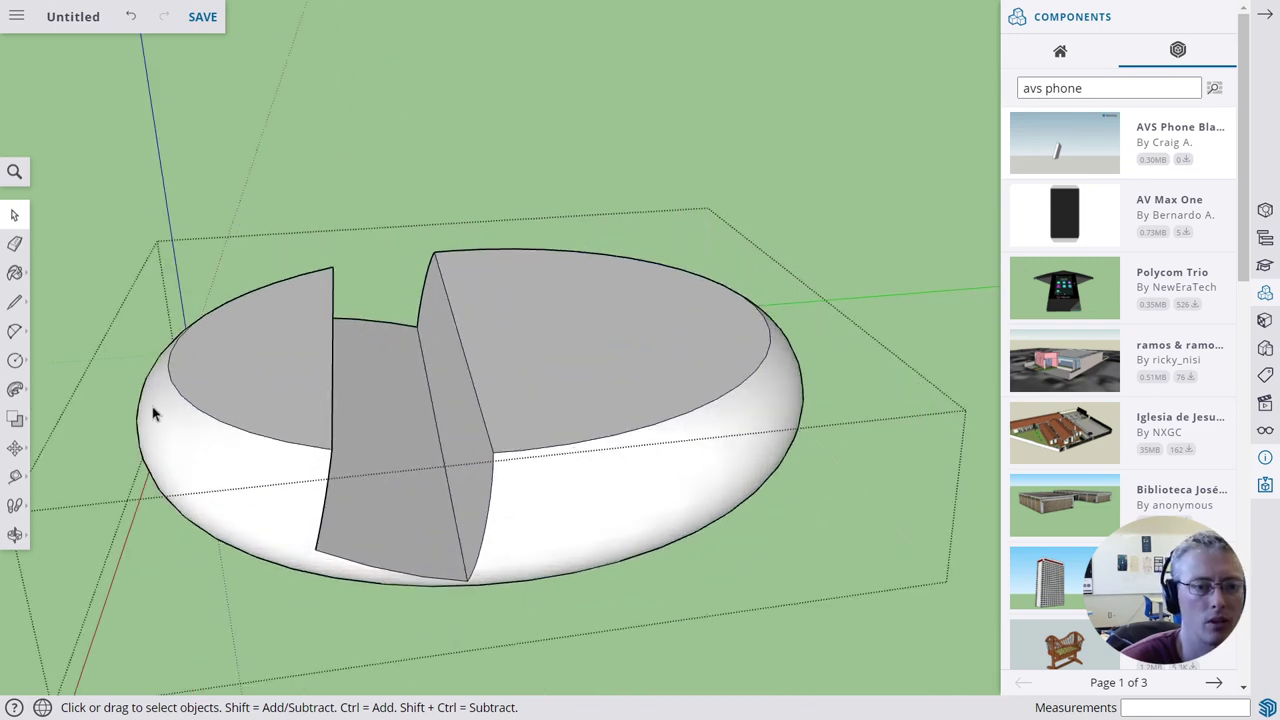
click(562, 358)
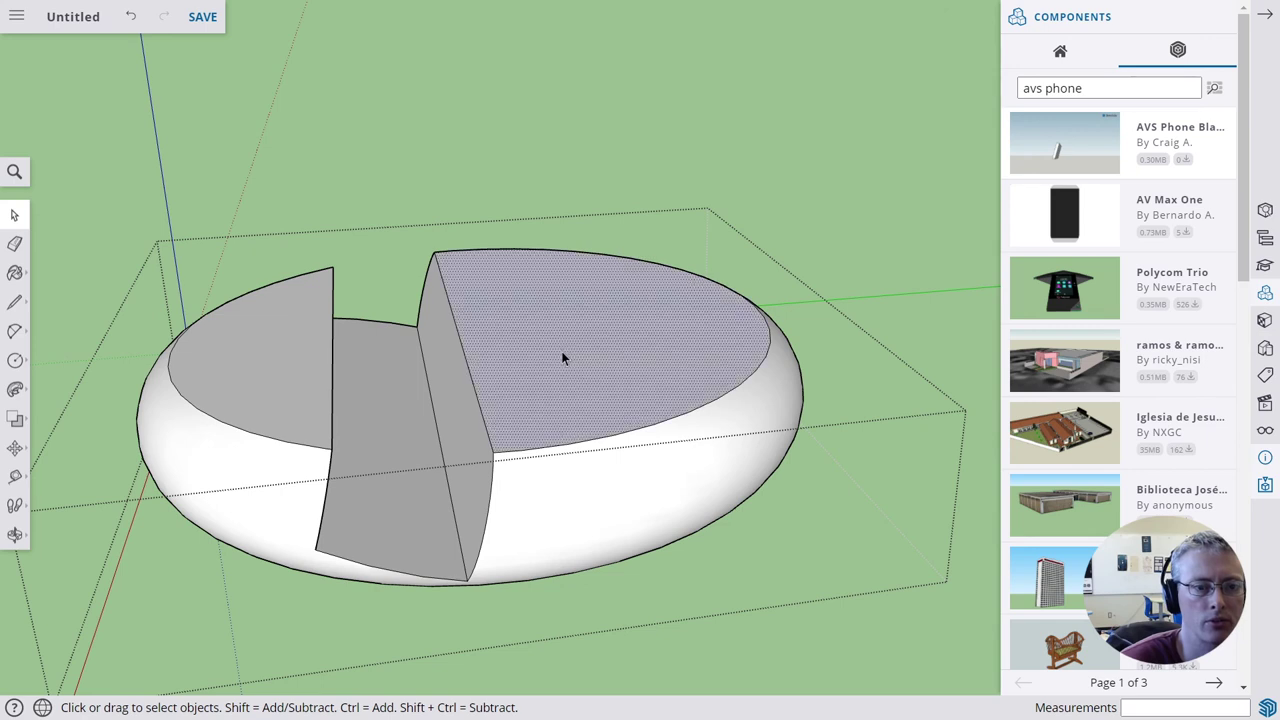
click(18, 390)
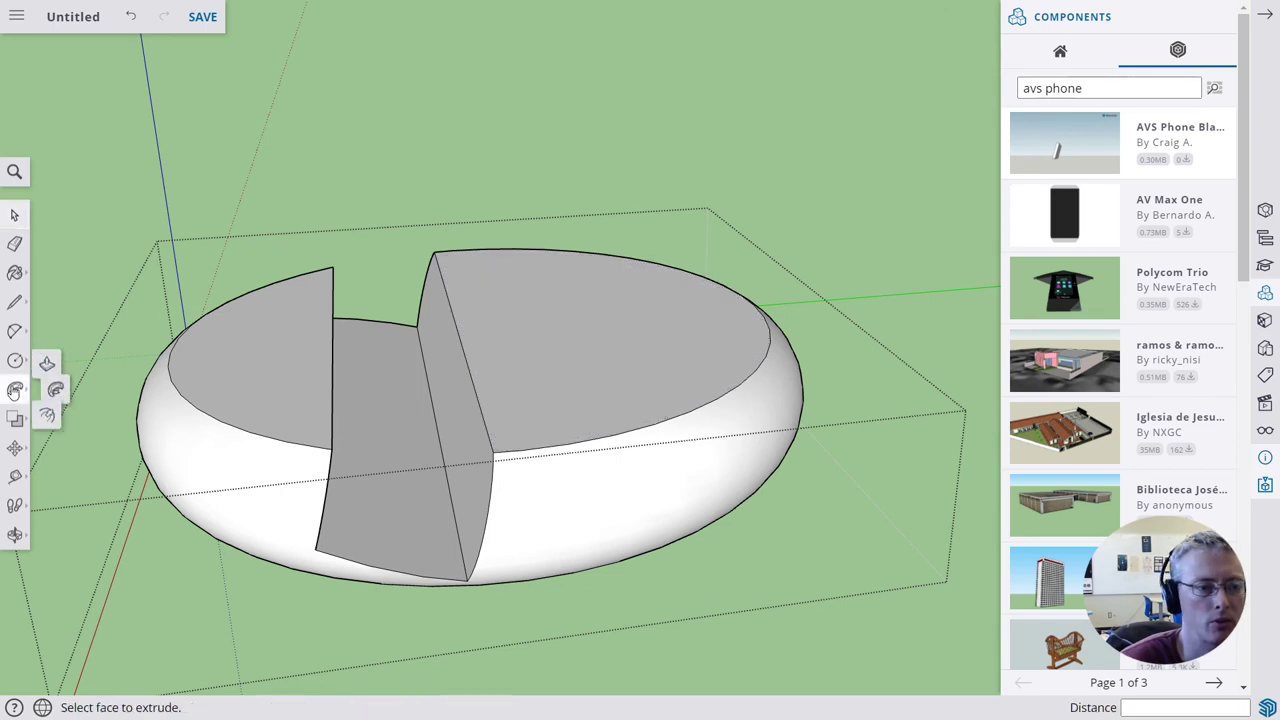
click(57, 425)
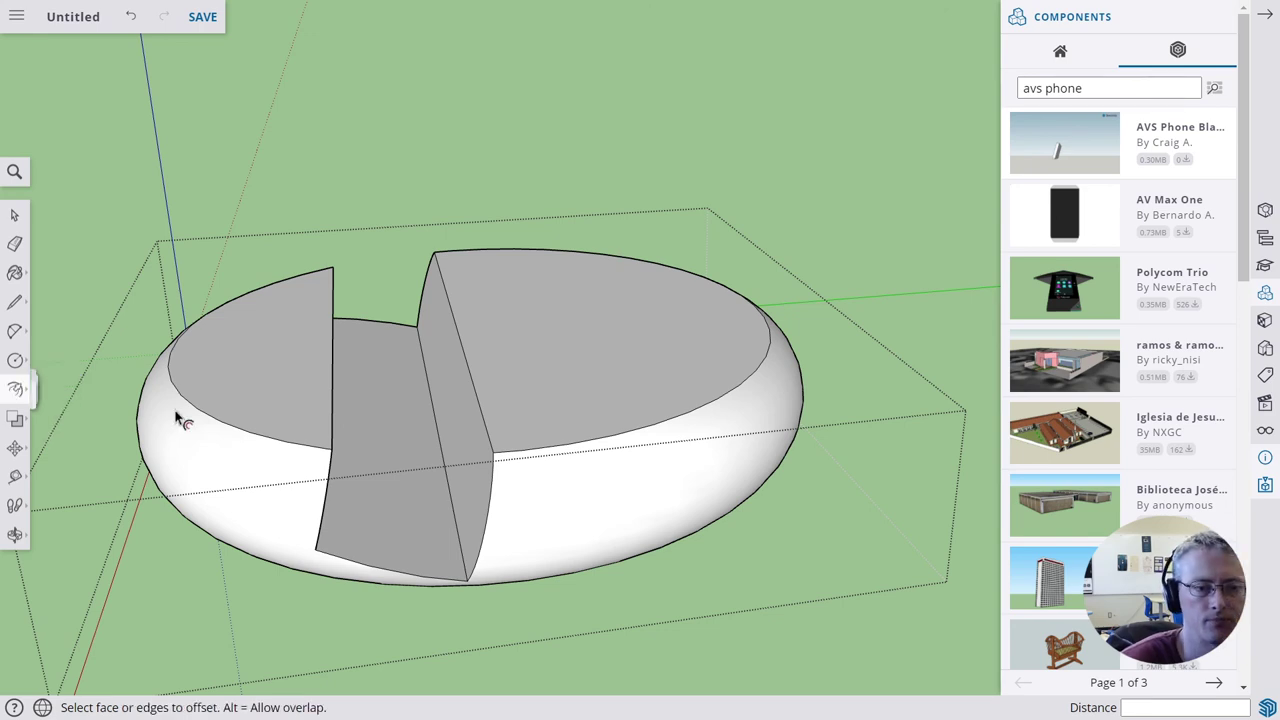
click(508, 410)
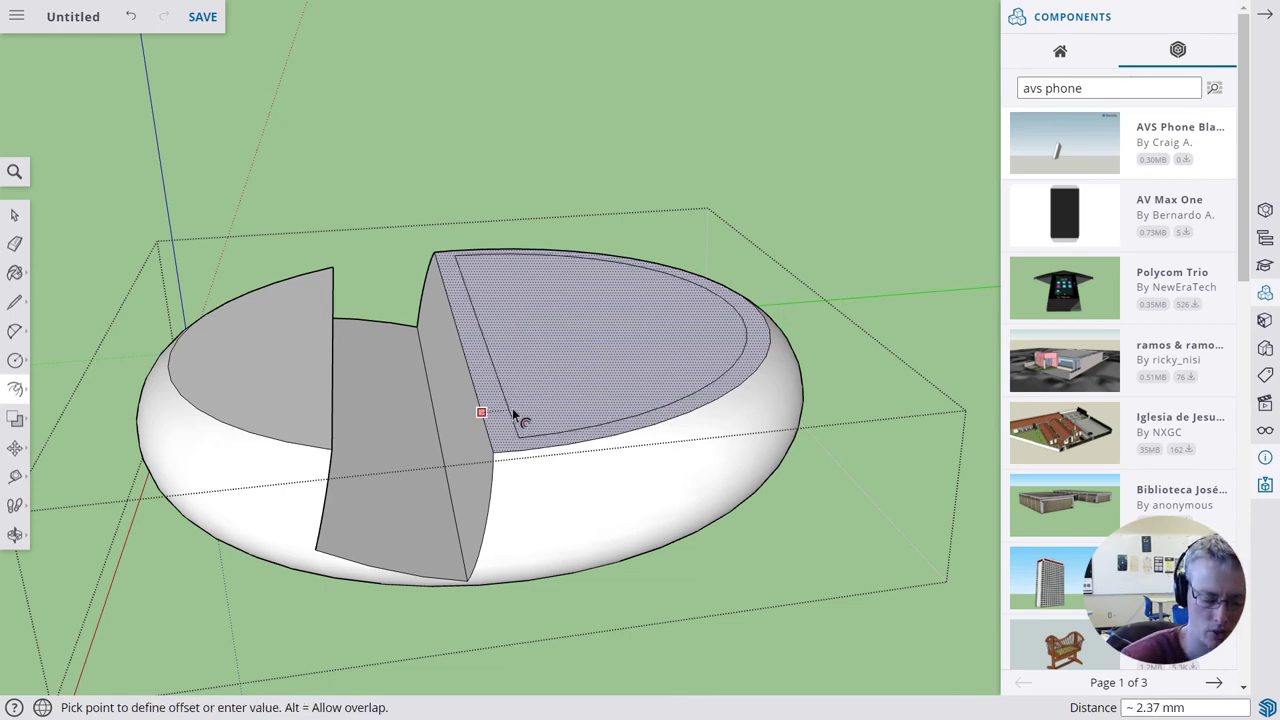
click(512, 412)
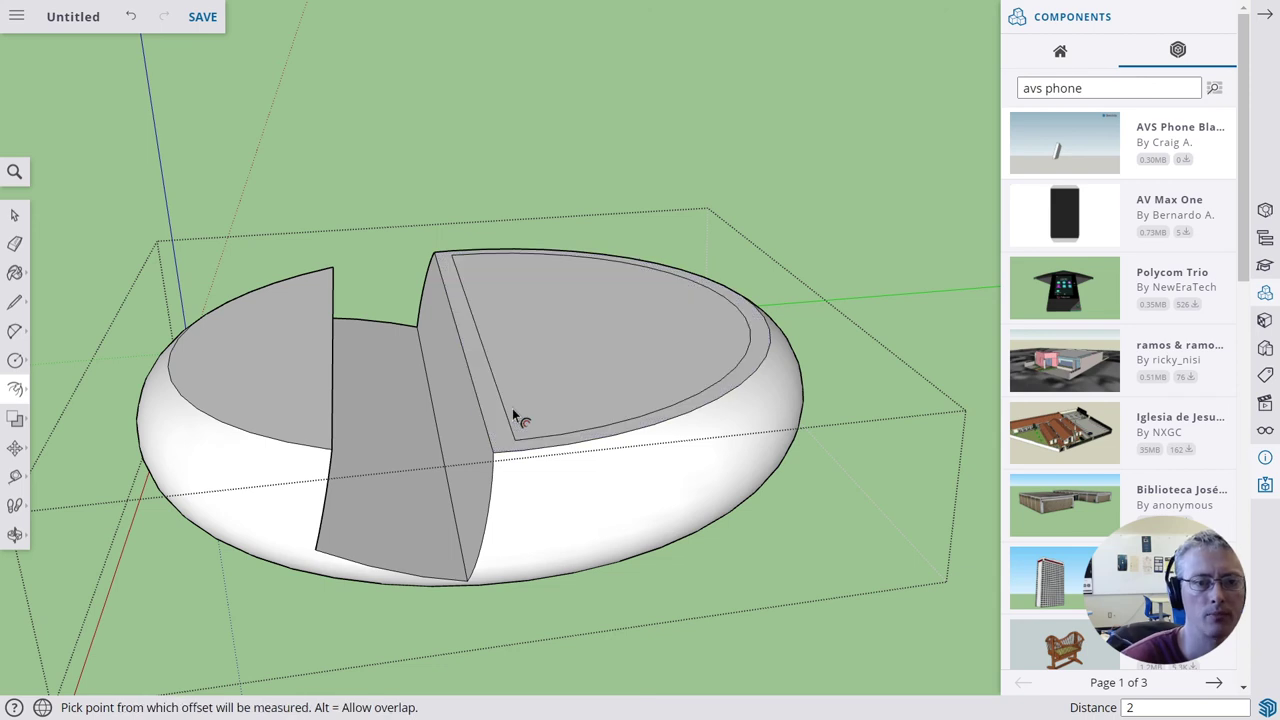
Step: Offset the outline of the smaller top face inward by 2 mm
click(282, 400)
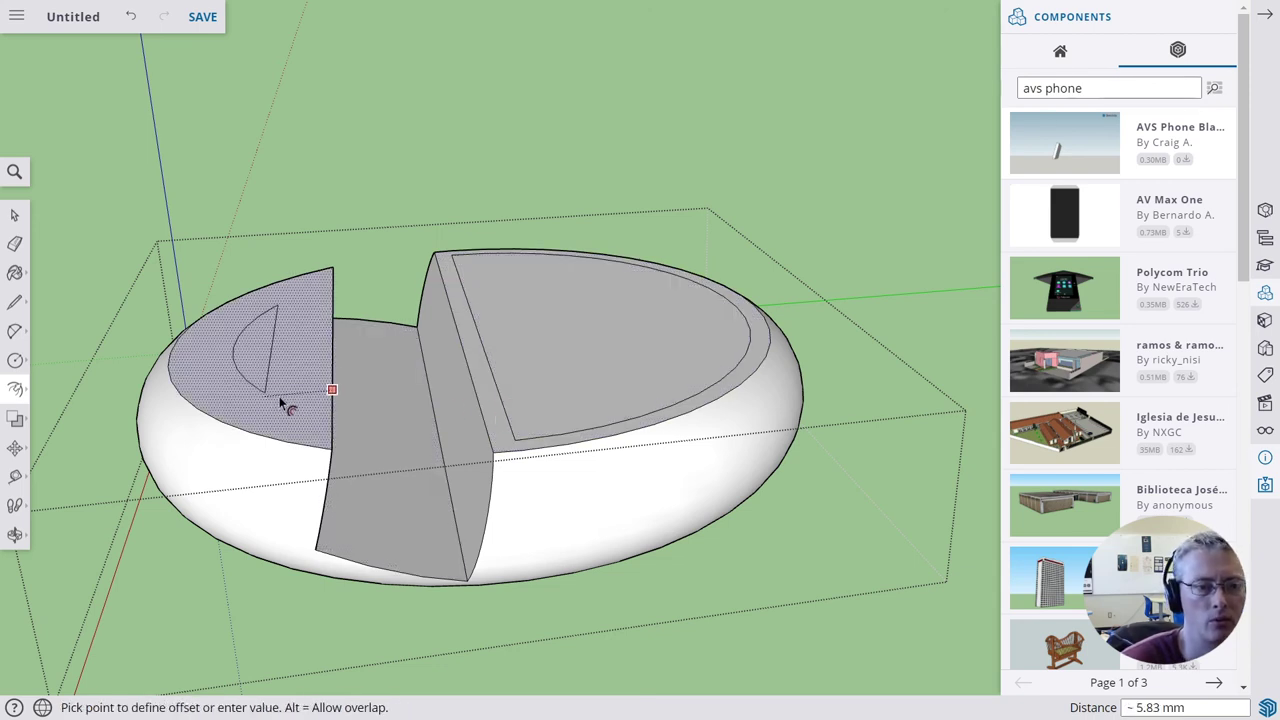
text(2)
key(Return)
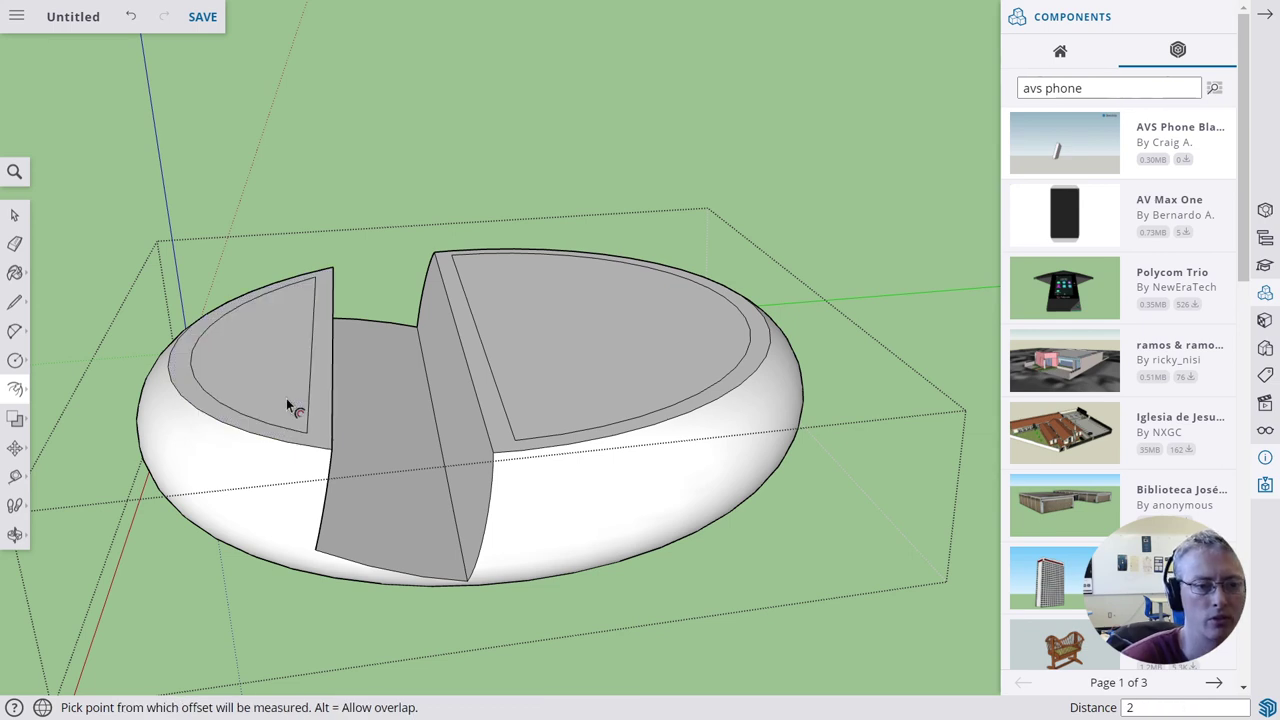
Step: Push the smaller inset face down 12 mm to the disc's underside to cut a through opening
key(p)
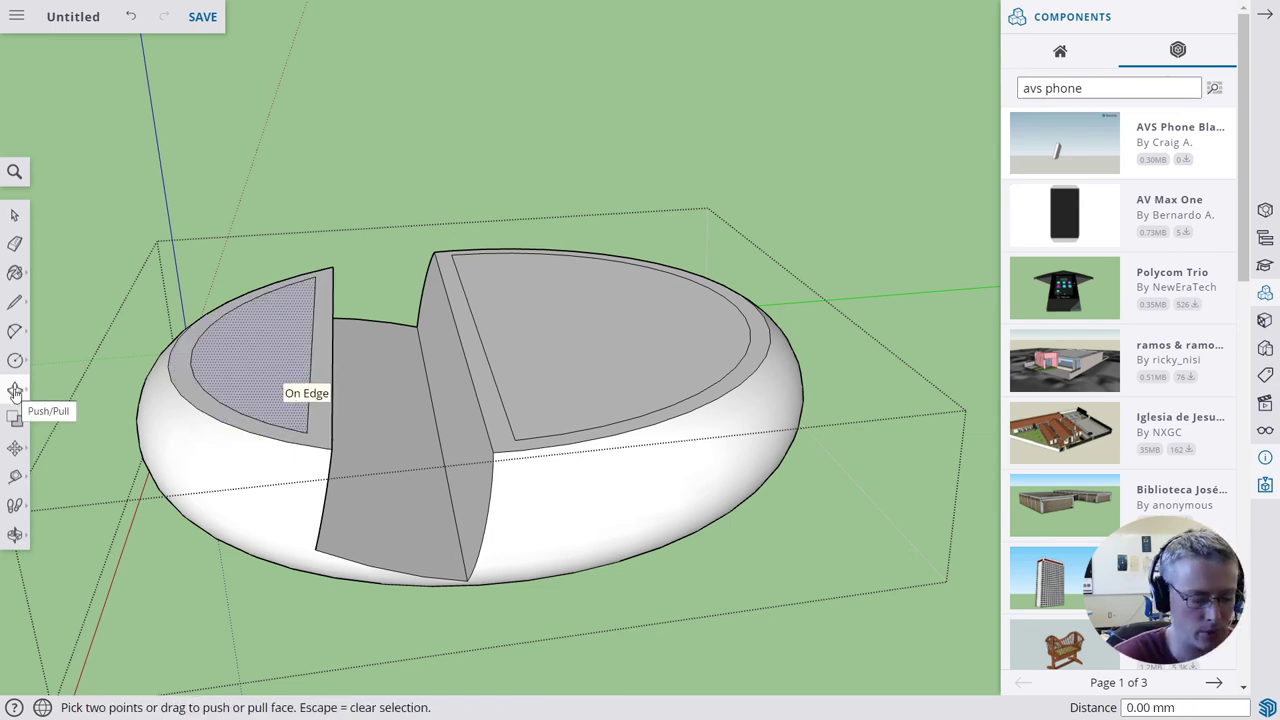
click(265, 385)
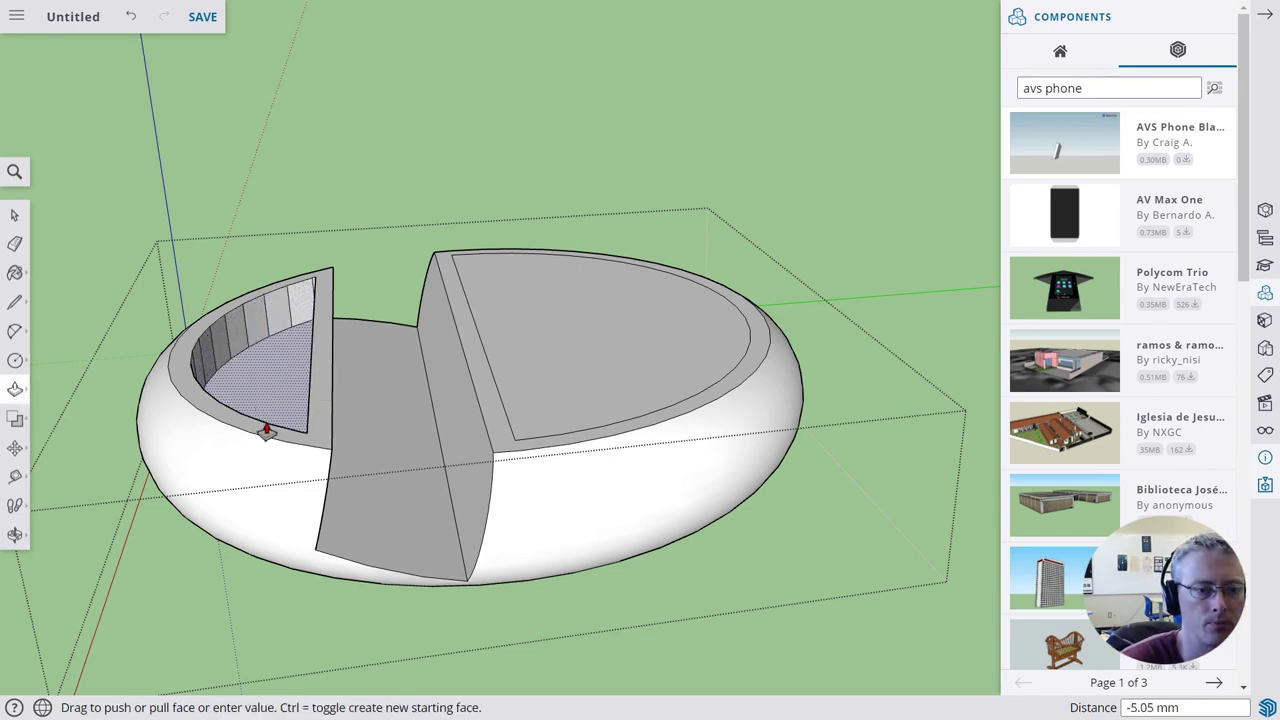
key(Escape)
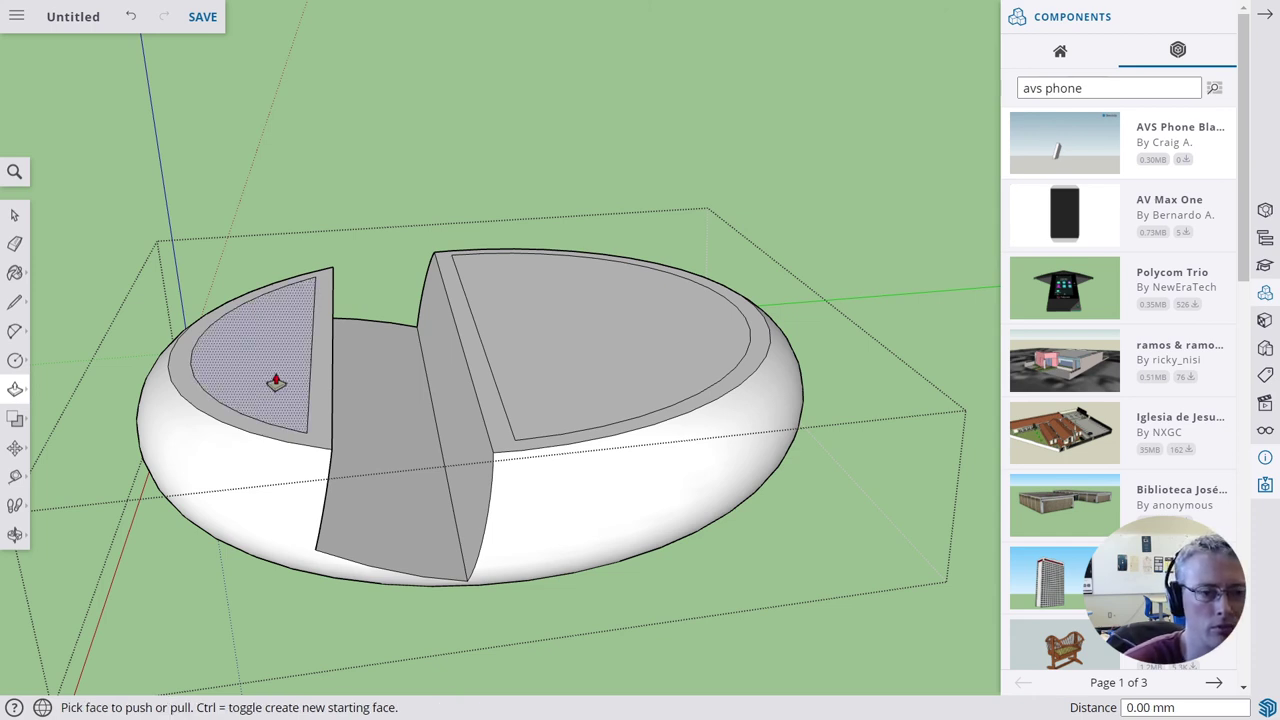
click(271, 376)
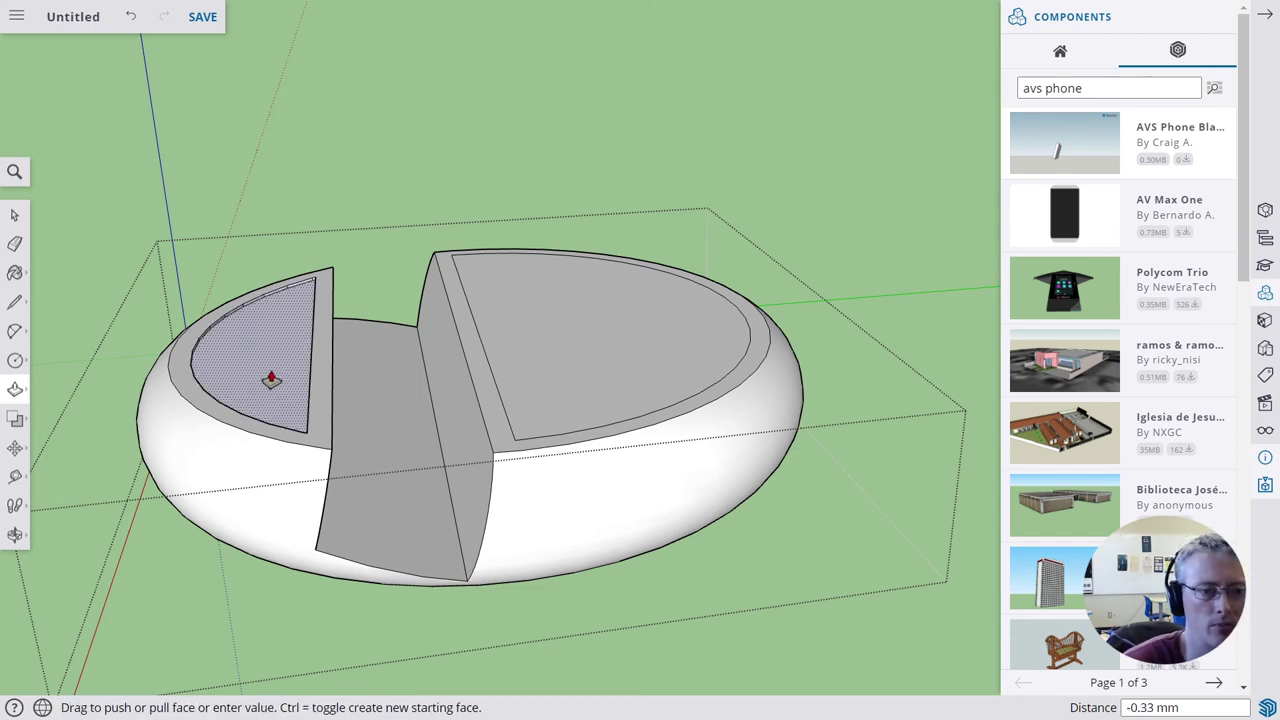
middle_drag(257, 409, 286, 314)
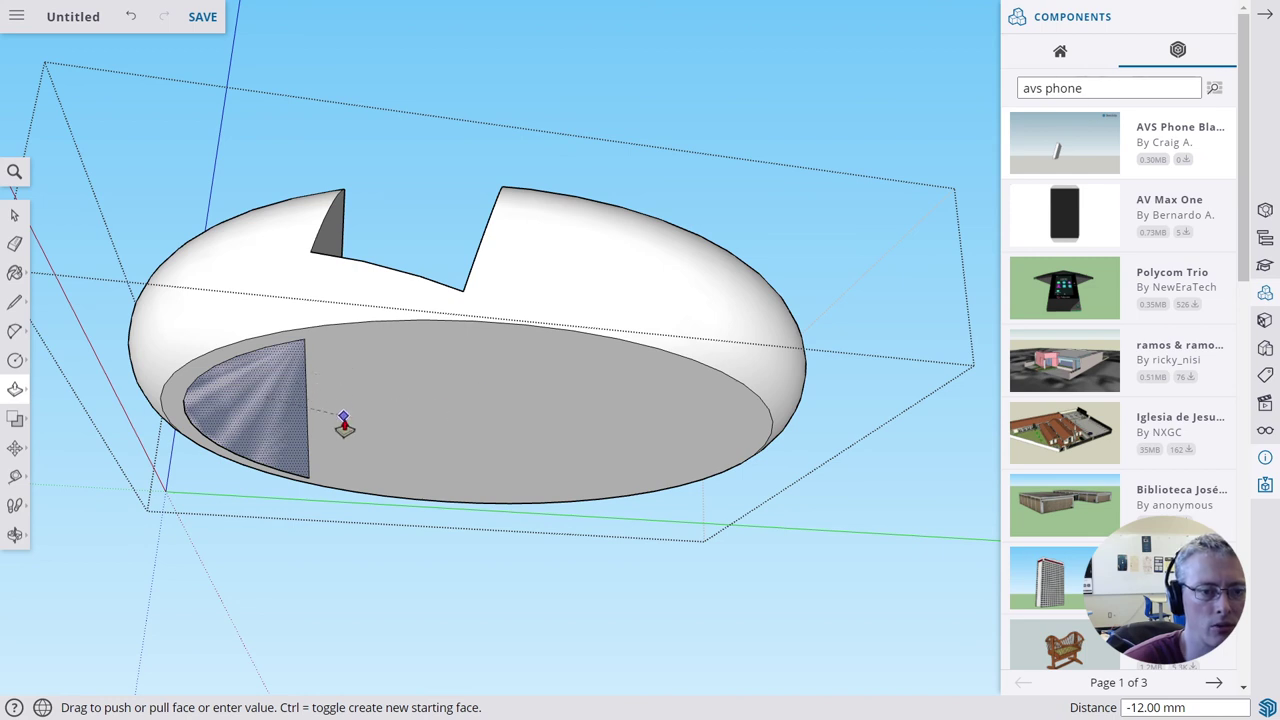
click(410, 418)
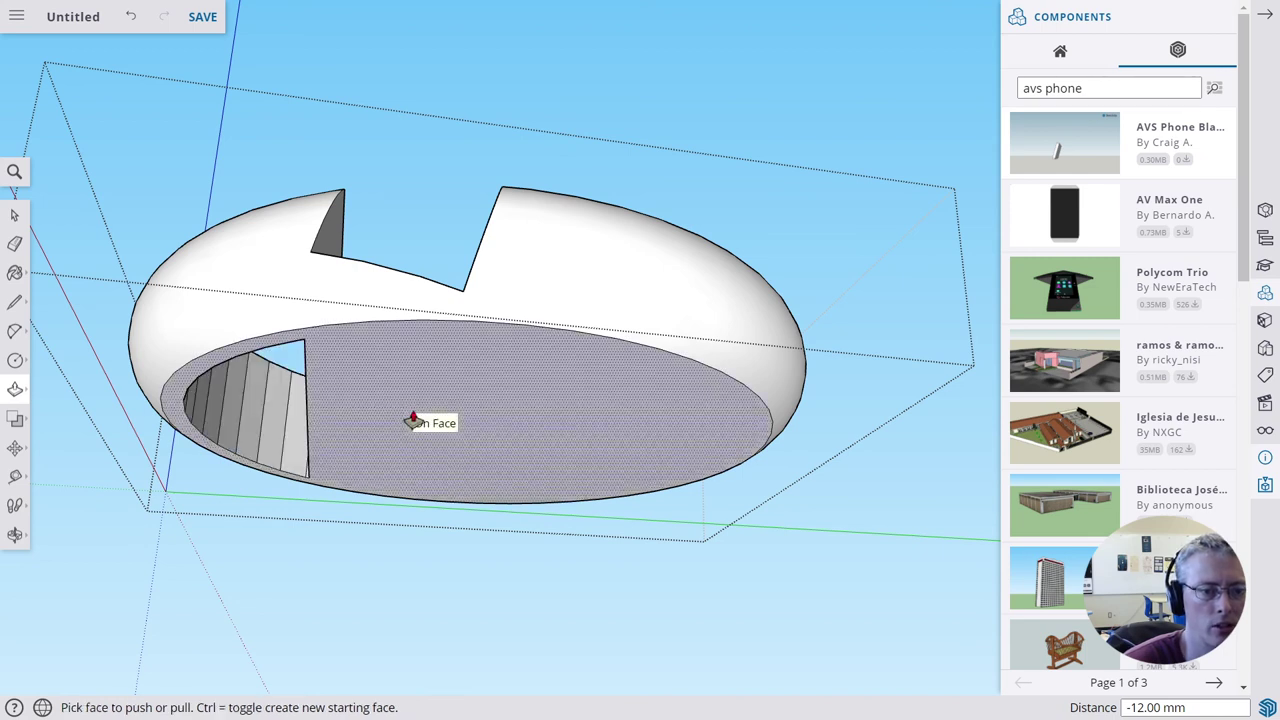
Step: Push the larger inset face down 12 mm to the underside, cutting it through the disc
middle_drag(296, 438, 474, 357)
click(571, 356)
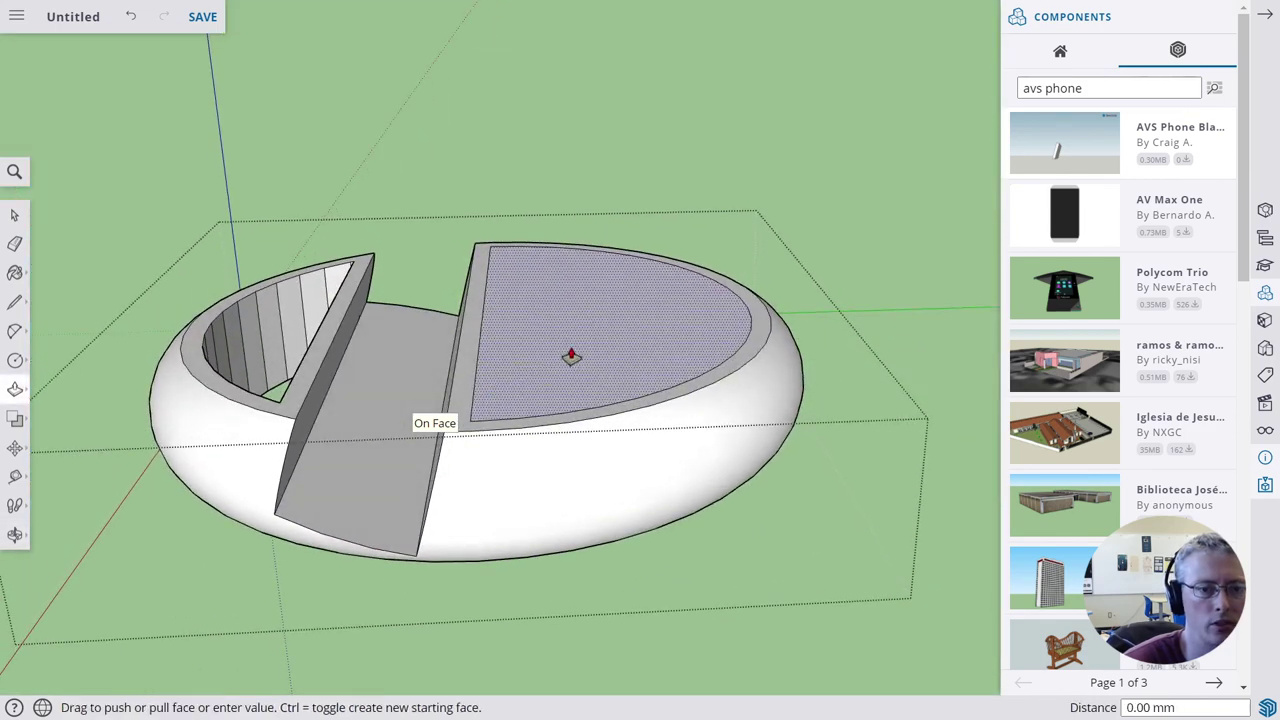
middle_drag(580, 431, 577, 114)
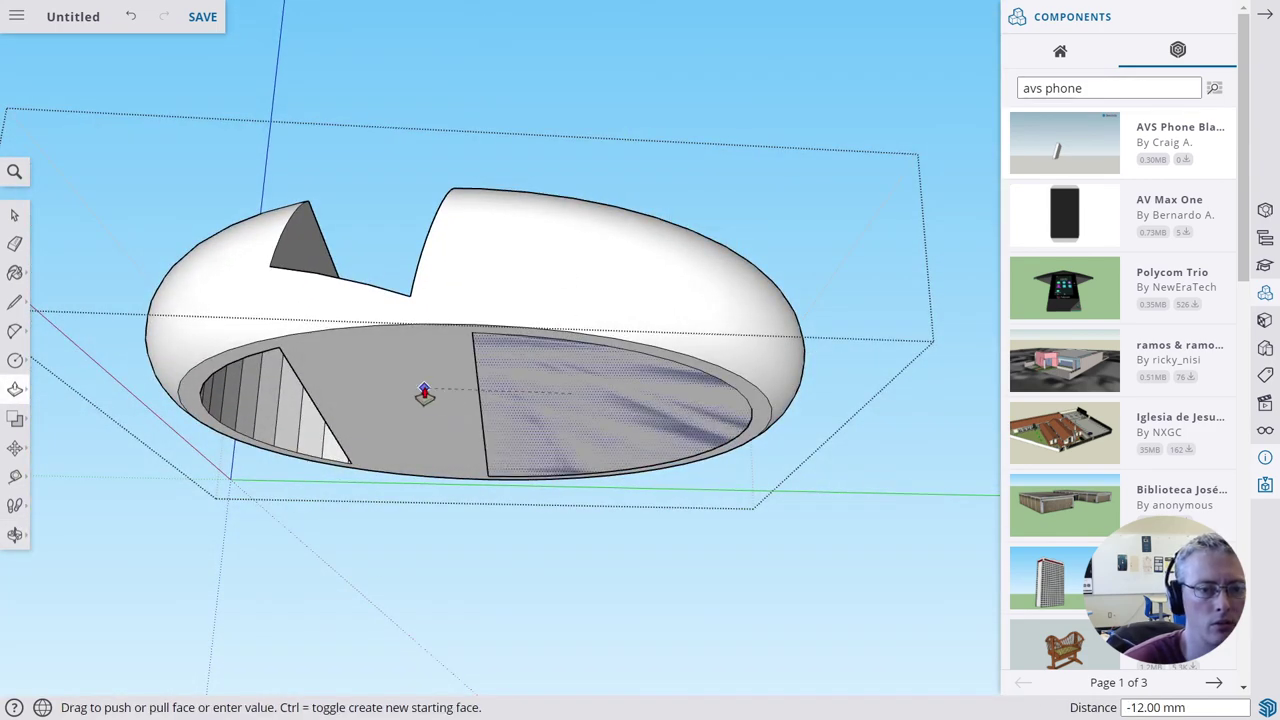
click(428, 397)
Step: Examine the hollowed phone stand from several angles, checking the slot, the two openings and the thin walls
middle_drag(485, 209, 429, 421)
middle_drag(191, 300, 586, 300)
scroll(789, 366, down, 3)
middle_drag(789, 366, 925, 392)
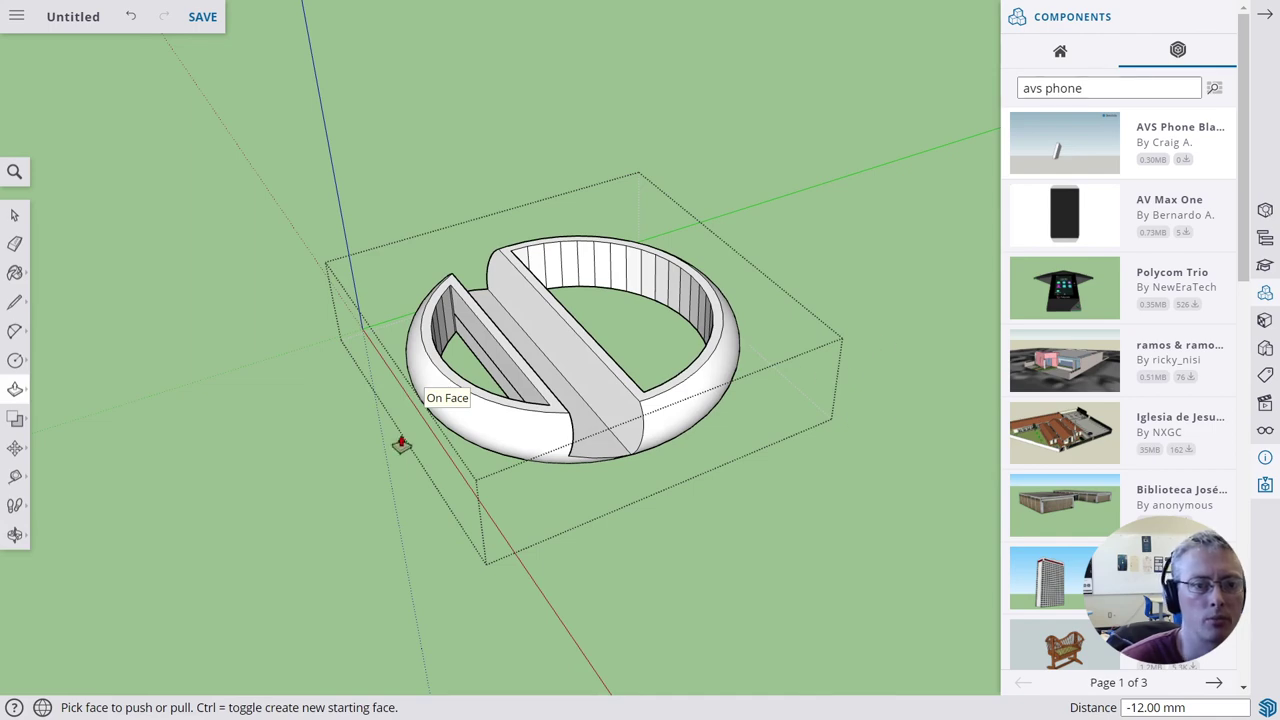
scroll(423, 366, up, 5)
middle_drag(234, 397, 299, 402)
scroll(166, 443, down, 5)
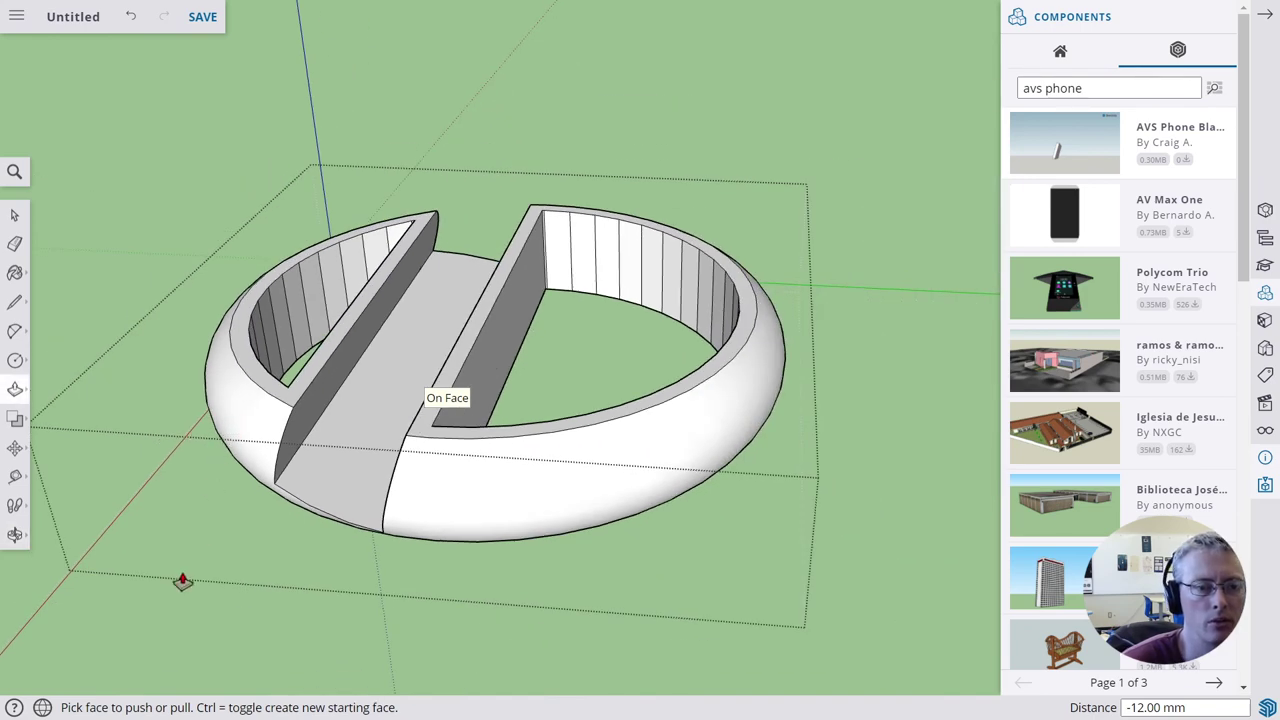
middle_drag(186, 580, 586, 391)
middle_drag(338, 308, 229, 357)
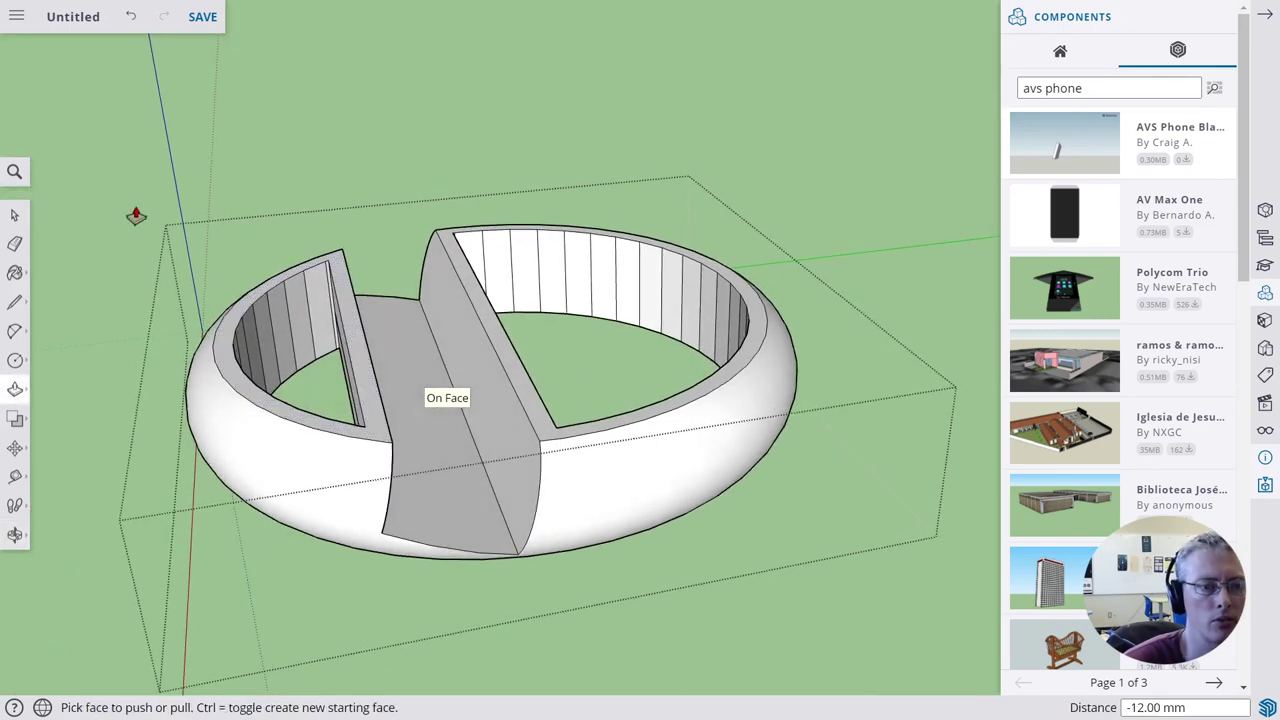